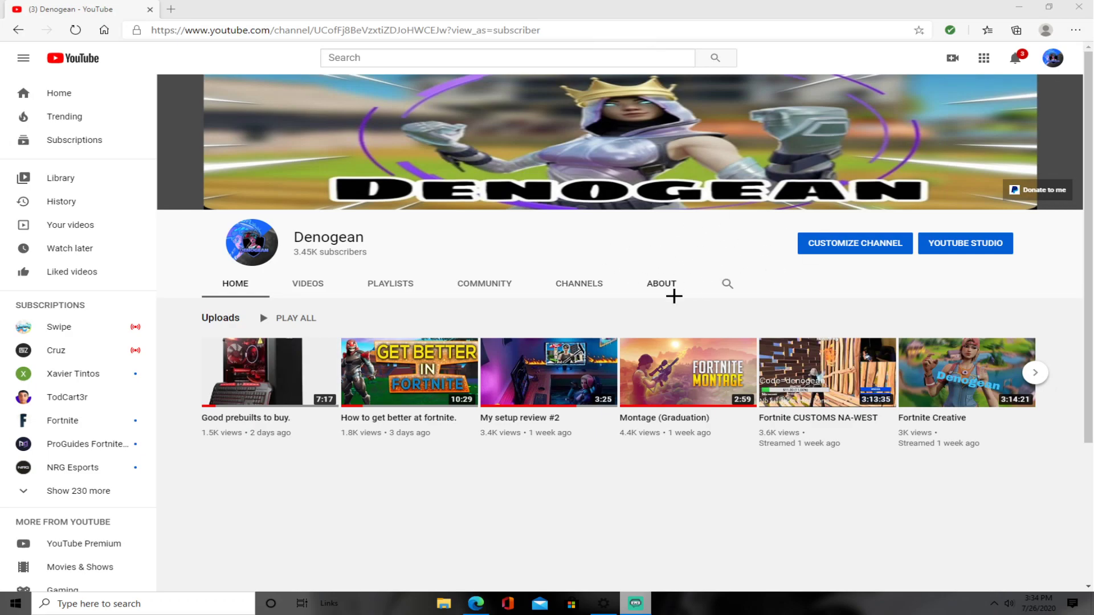
Open the YouTube channel's About page.
{"action": "left_click", "coordinate": [667, 289]}
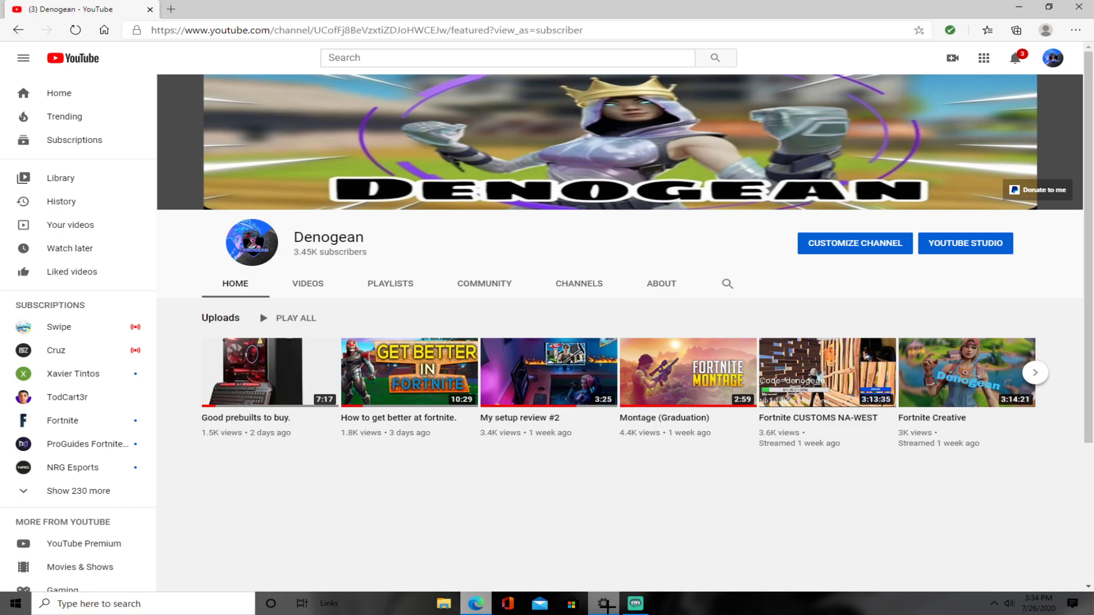
Search 'Mous' in Windows Settings, open Mouse settings, and open Mouse Properties centred on screen.
{"action": "left_click", "coordinate": [604, 601]}
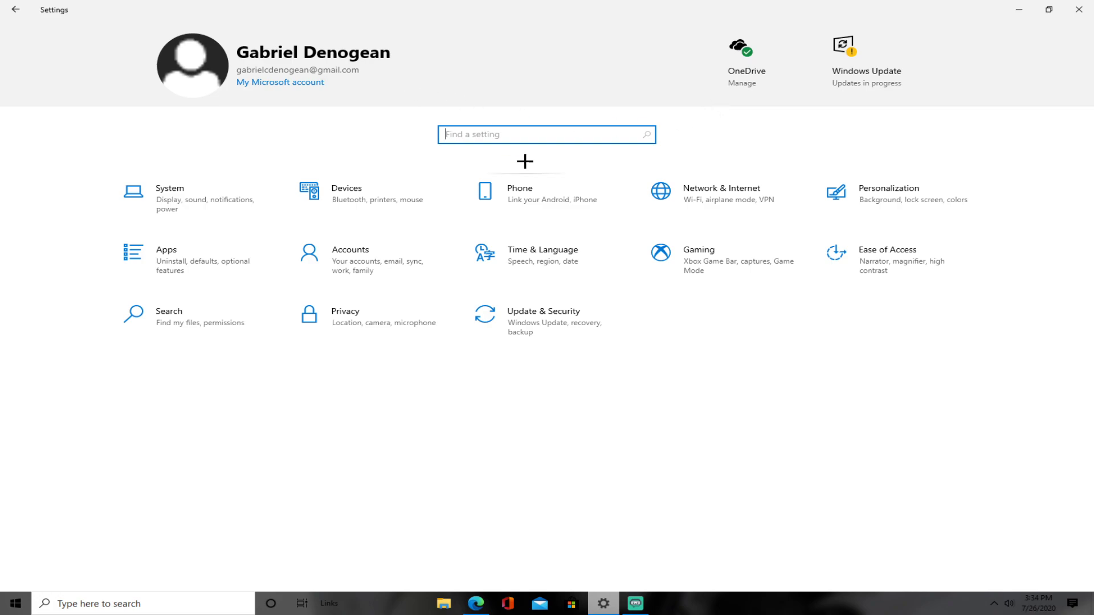
{"action": "type", "text": "Mouse"}
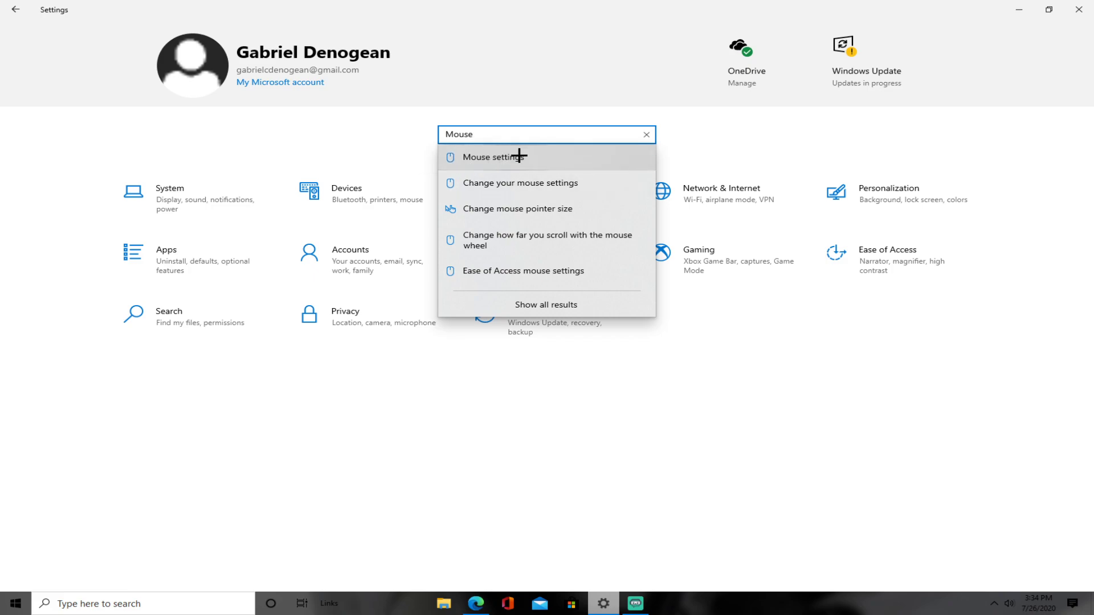
{"action": "left_click", "coordinate": [487, 157]}
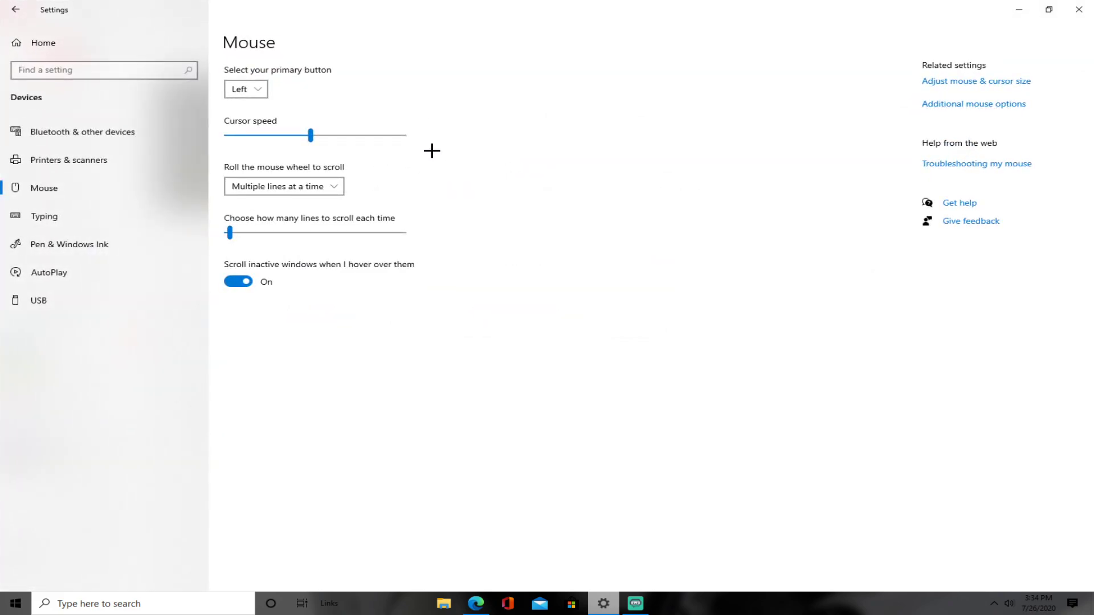
{"action": "left_click", "coordinate": [317, 186]}
{"action": "left_click", "coordinate": [312, 183]}
{"action": "left_click", "coordinate": [965, 106]}
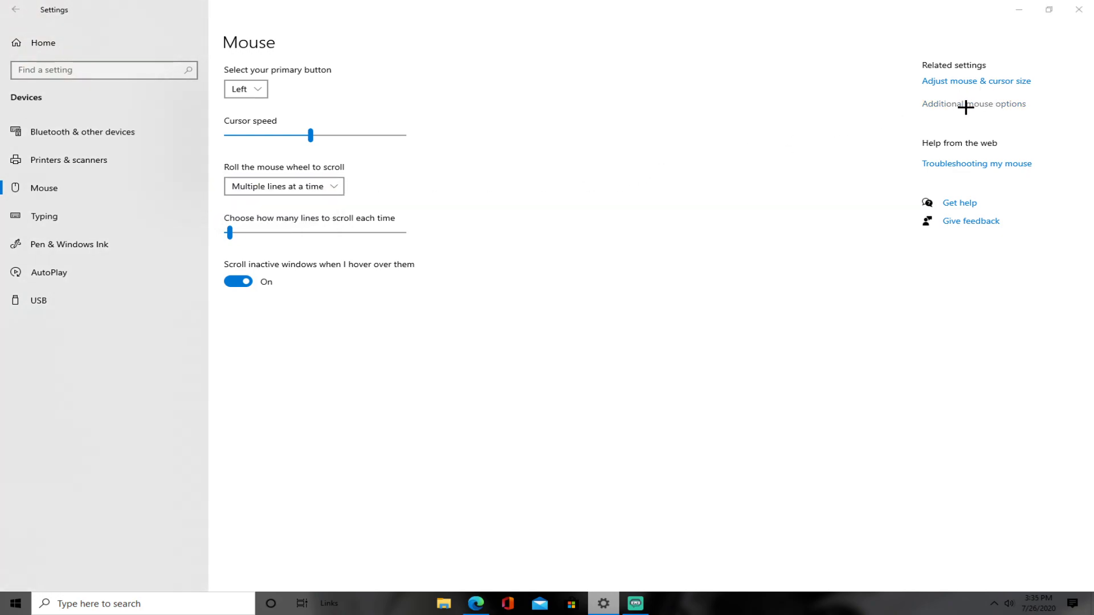
{"action": "left_click_drag", "start_coordinate": [476, 122], "coordinate": [641, 143]}
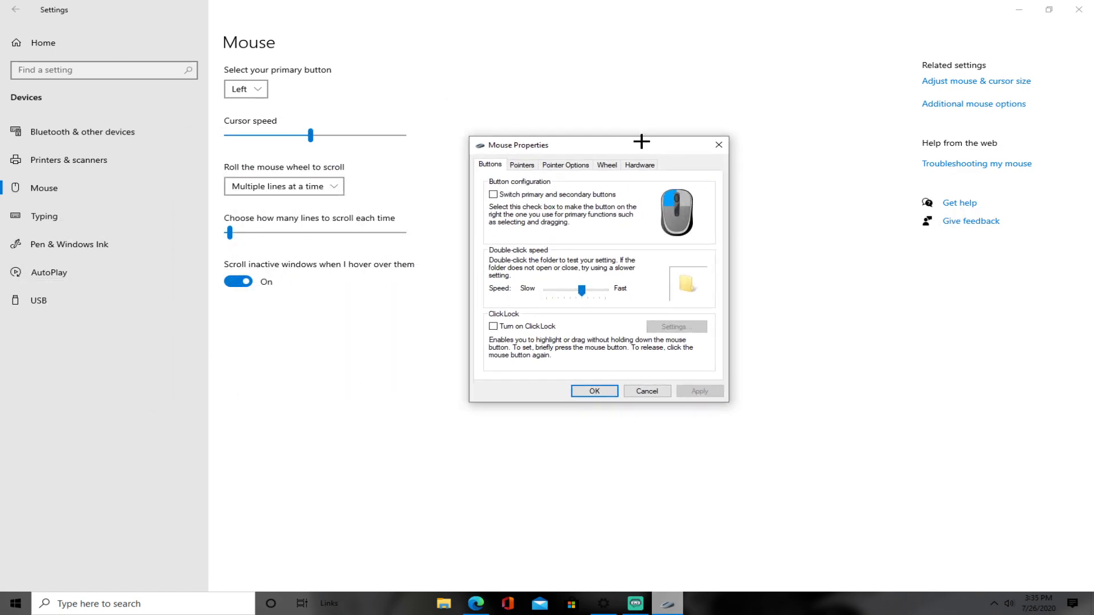
On the Pointers tab, set the Normal Select pointer to the cross_il.cur cursor file.
{"action": "left_click", "coordinate": [524, 167]}
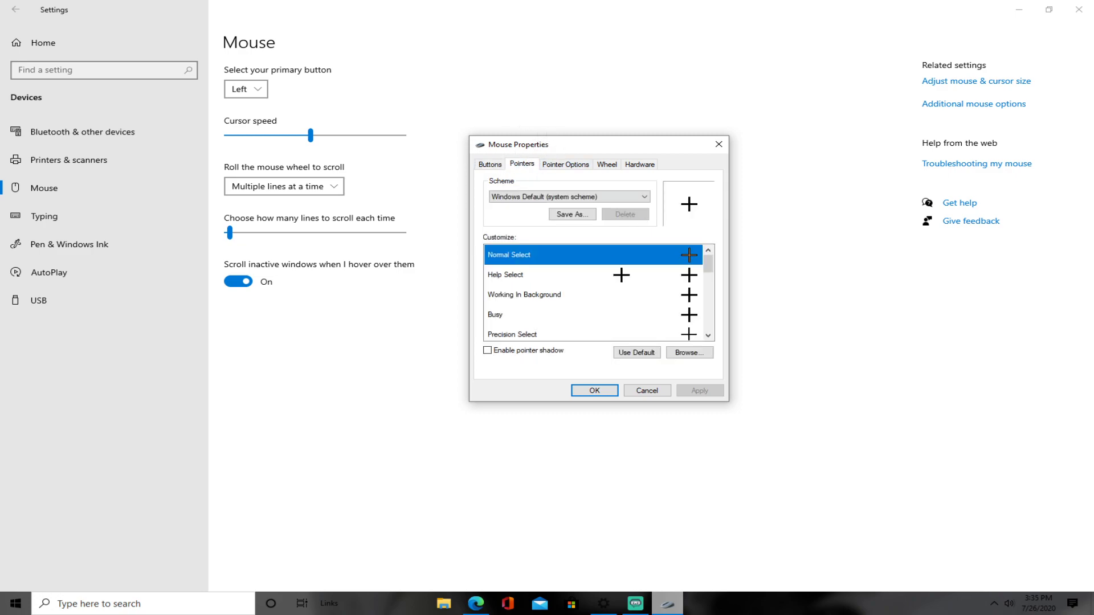
{"action": "scroll", "coordinate": [621, 267], "scroll_direction": "down", "scroll_amount": 5}
{"action": "scroll", "coordinate": [559, 276], "scroll_direction": "up", "scroll_amount": 5}
{"action": "scroll", "coordinate": [529, 280], "scroll_direction": "down", "scroll_amount": 2}
{"action": "scroll", "coordinate": [537, 279], "scroll_direction": "up", "scroll_amount": 2}
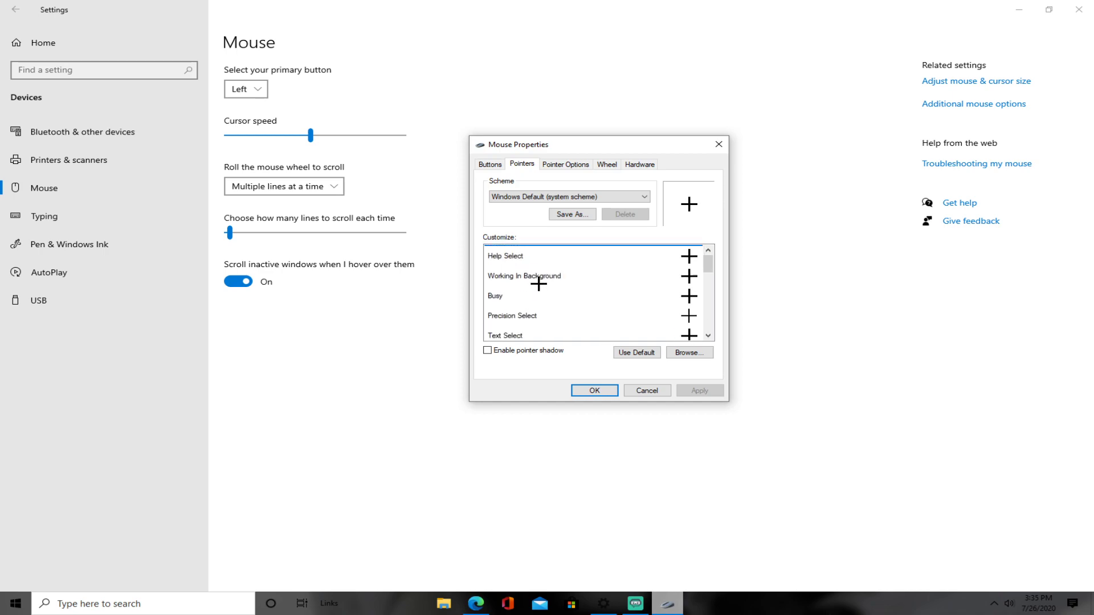
{"action": "left_click", "coordinate": [690, 353]}
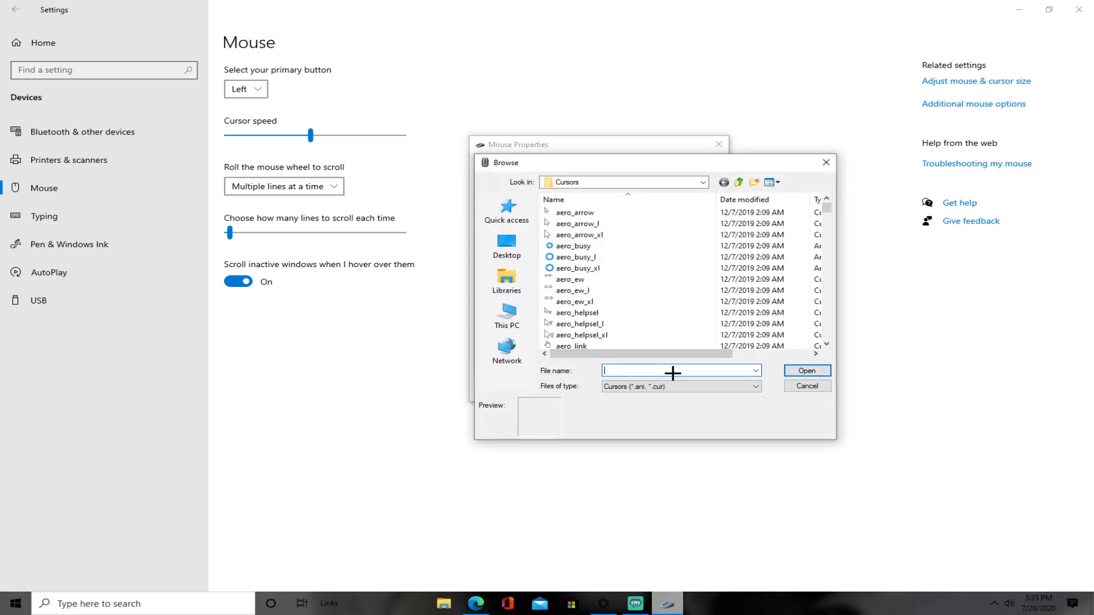
{"action": "type", "text": "cro"}
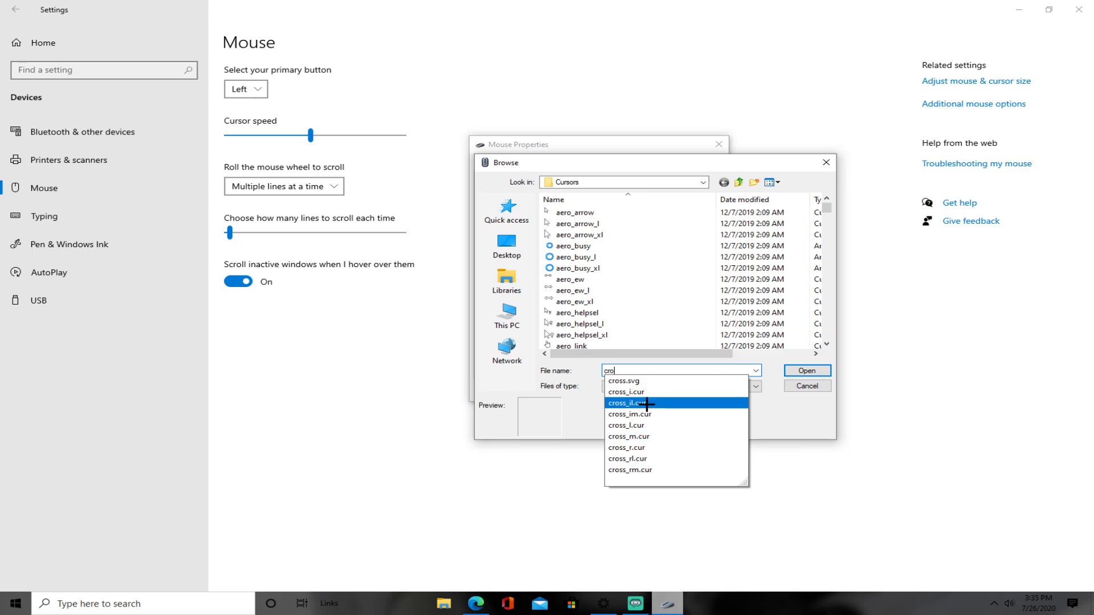
{"action": "left_click", "coordinate": [646, 403]}
{"action": "left_click", "coordinate": [806, 371]}
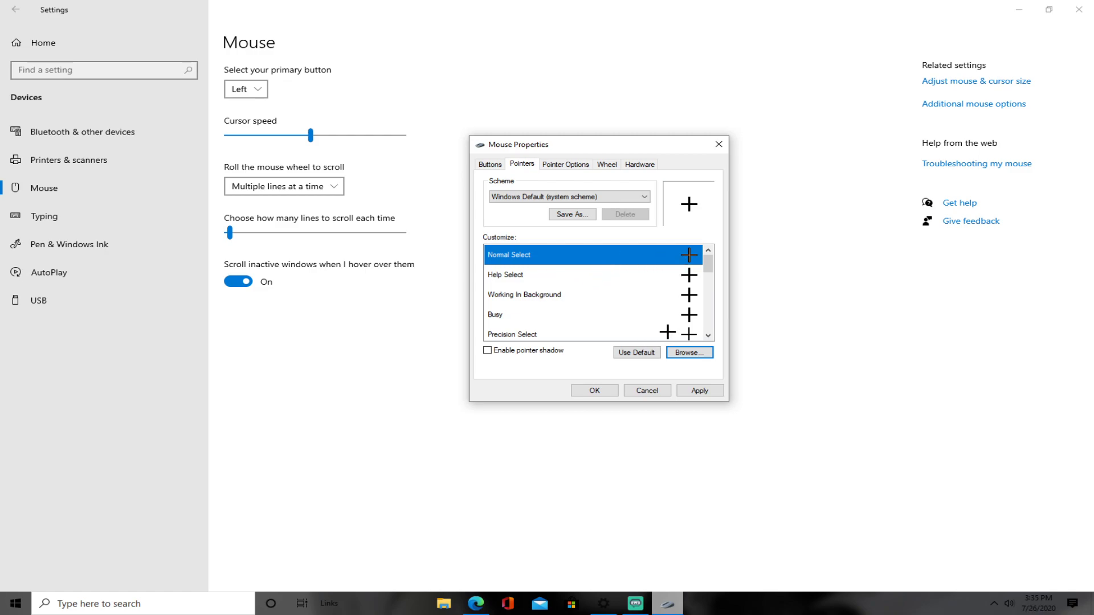
Set the Help Select pointer to cross_il.cur.
{"action": "left_click", "coordinate": [612, 281]}
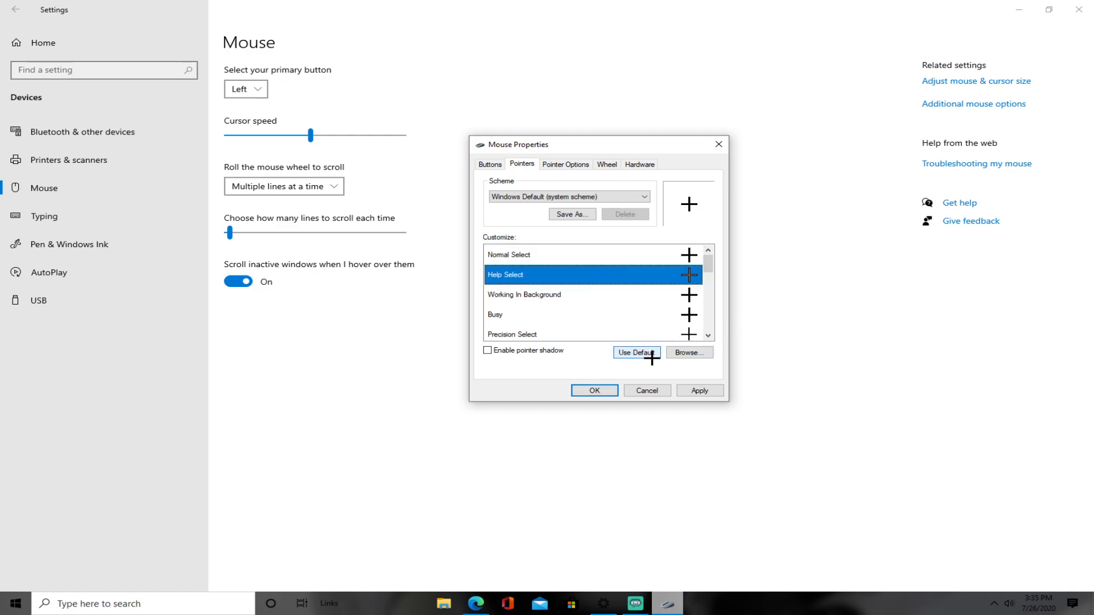
{"action": "left_click", "coordinate": [696, 354]}
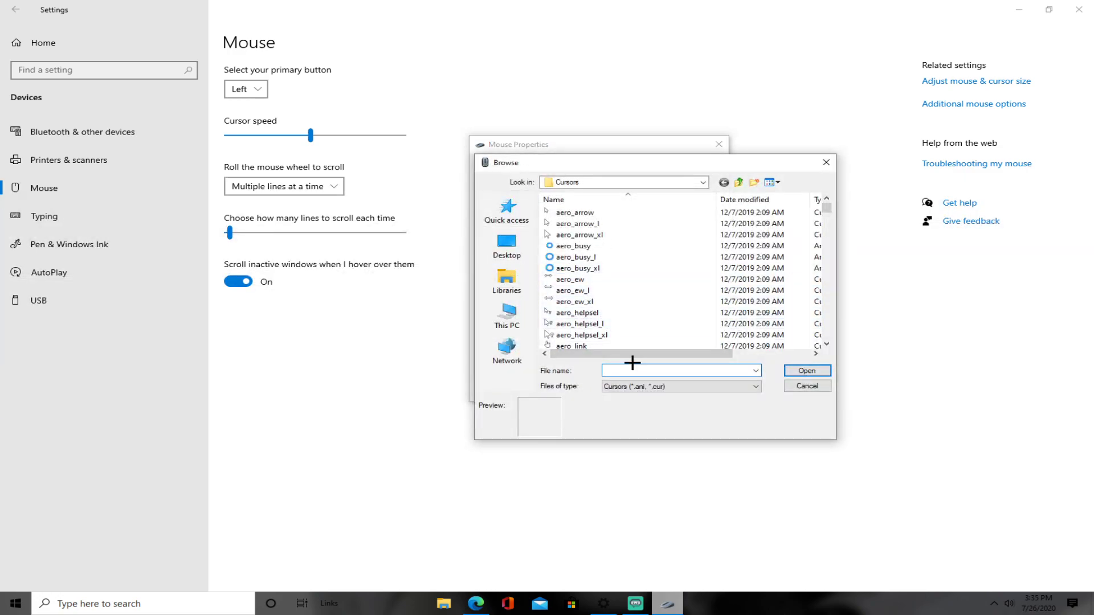
{"action": "type", "text": "cr"}
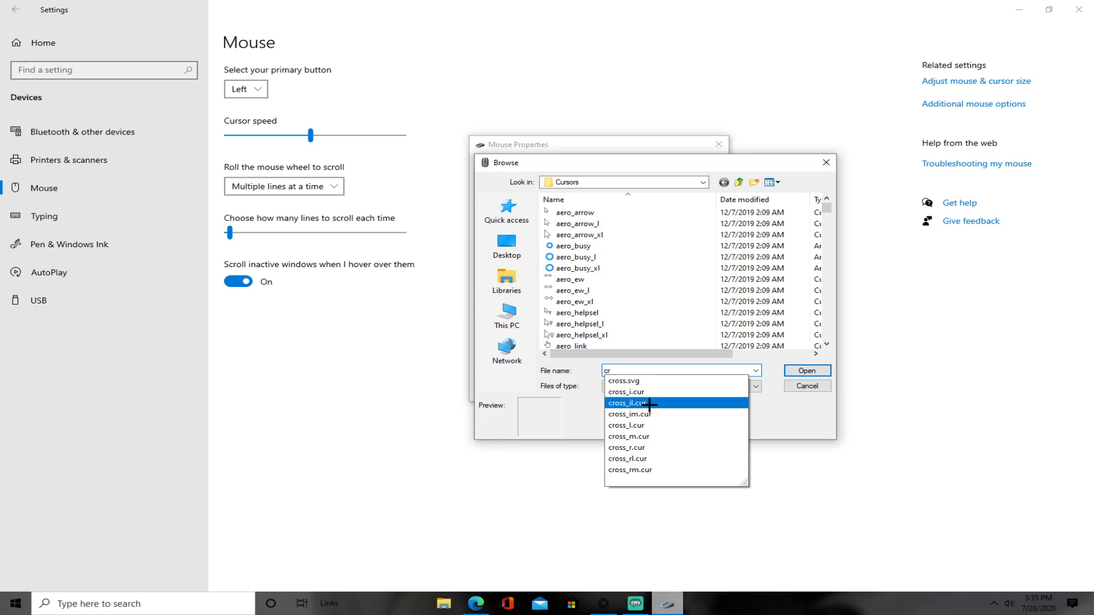
{"action": "left_click", "coordinate": [648, 404]}
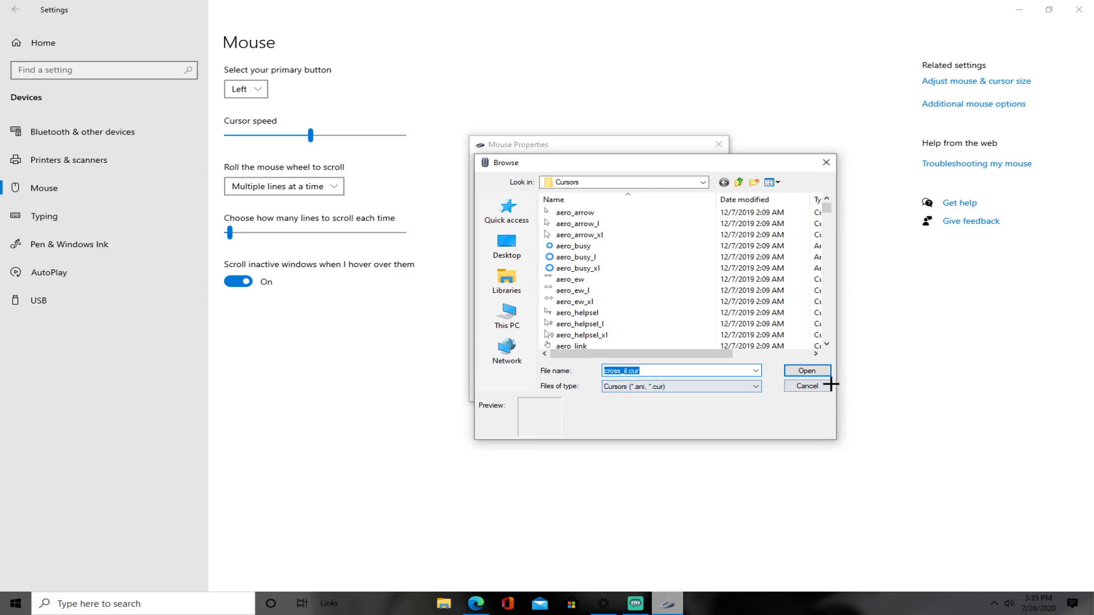
{"action": "left_click", "coordinate": [805, 372]}
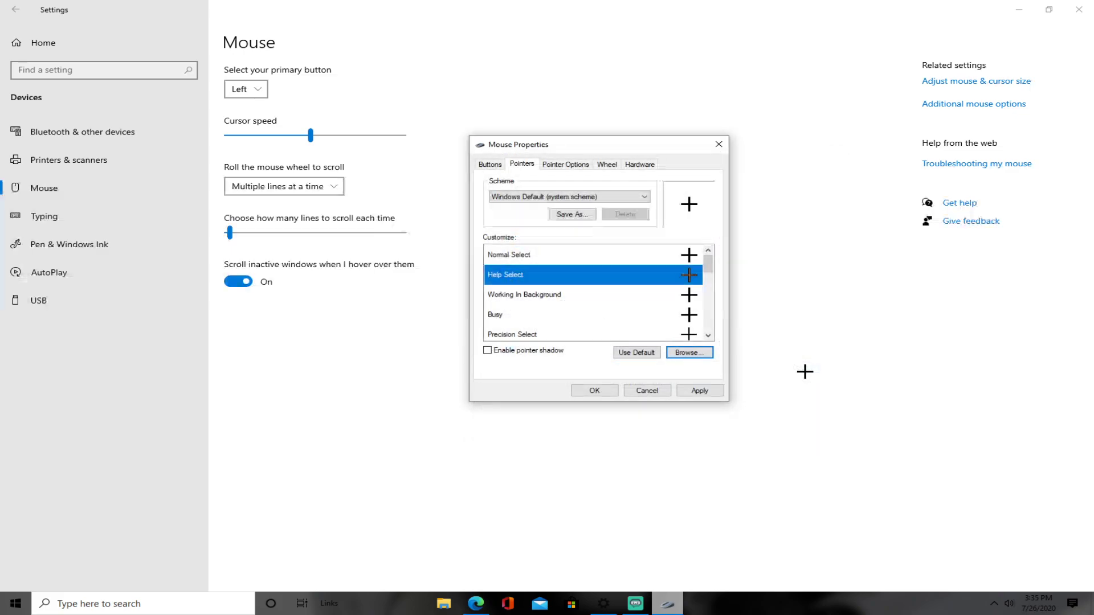
Set the Working In Background pointer to cross_il.cur.
{"action": "left_click", "coordinate": [628, 298]}
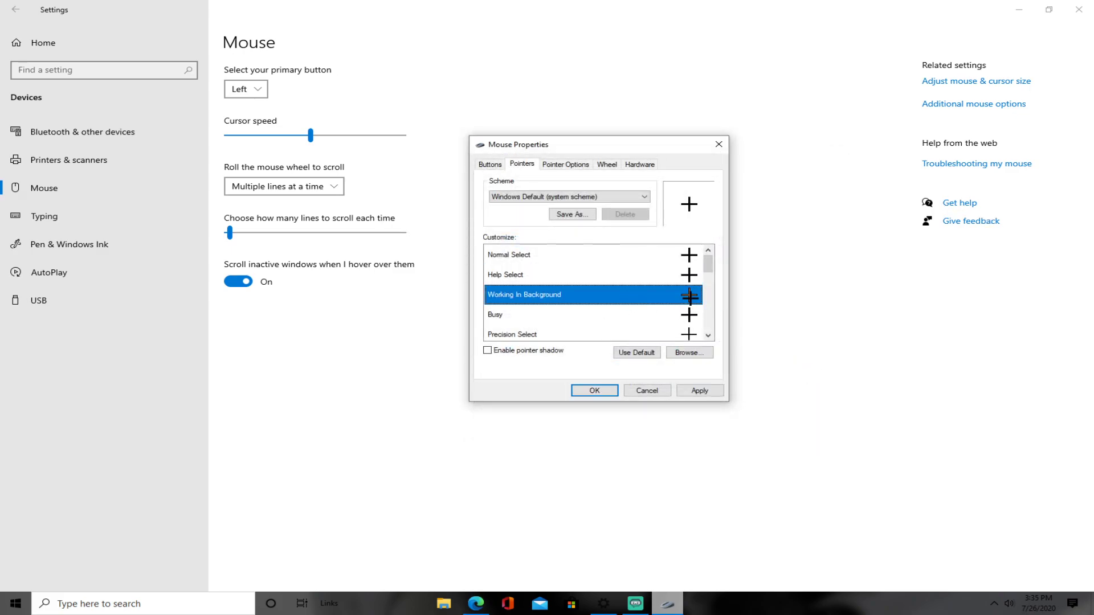
{"action": "left_click", "coordinate": [698, 353]}
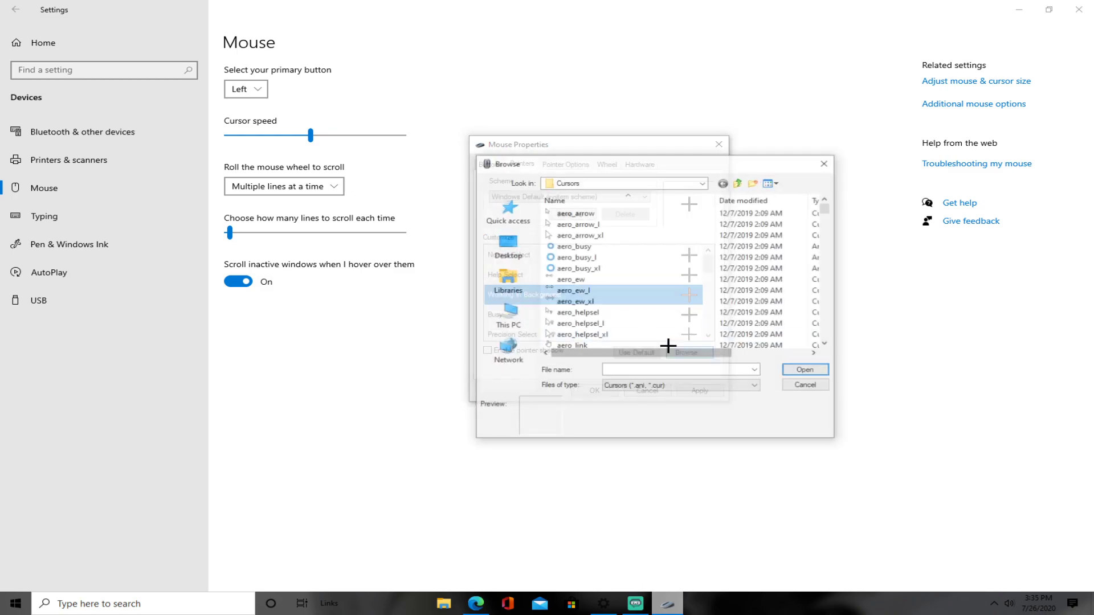
{"action": "type", "text": "cro"}
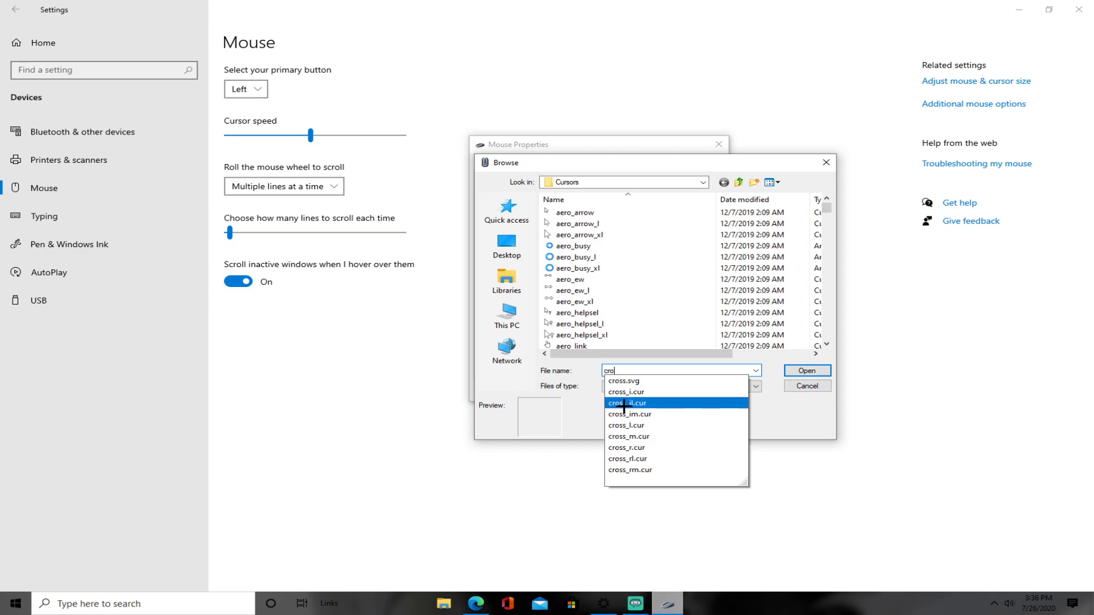
{"action": "left_click", "coordinate": [659, 404]}
{"action": "left_click", "coordinate": [808, 372]}
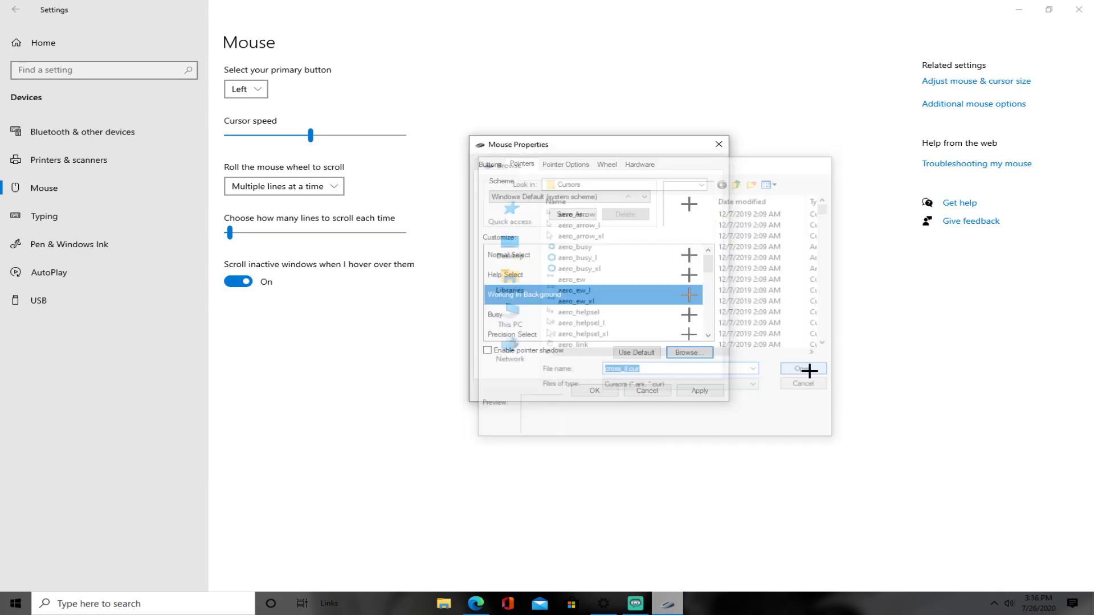
Set the Busy pointer to the cross_il.cur crosshair.
{"action": "scroll", "coordinate": [601, 310], "scroll_direction": "down", "scroll_amount": 3}
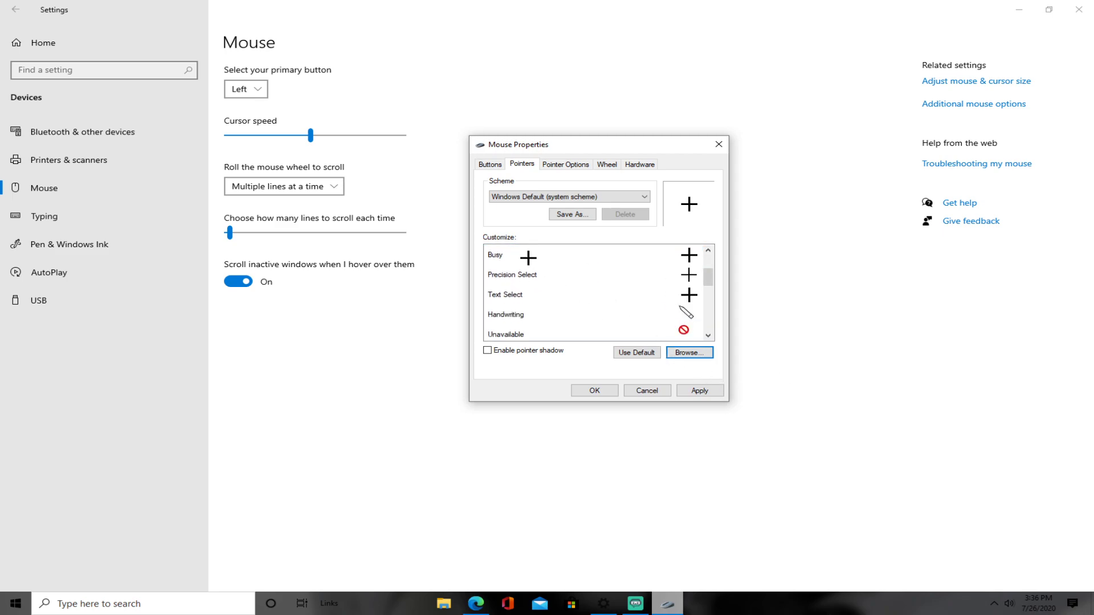
{"action": "left_click", "coordinate": [528, 258]}
{"action": "left_click", "coordinate": [688, 352]}
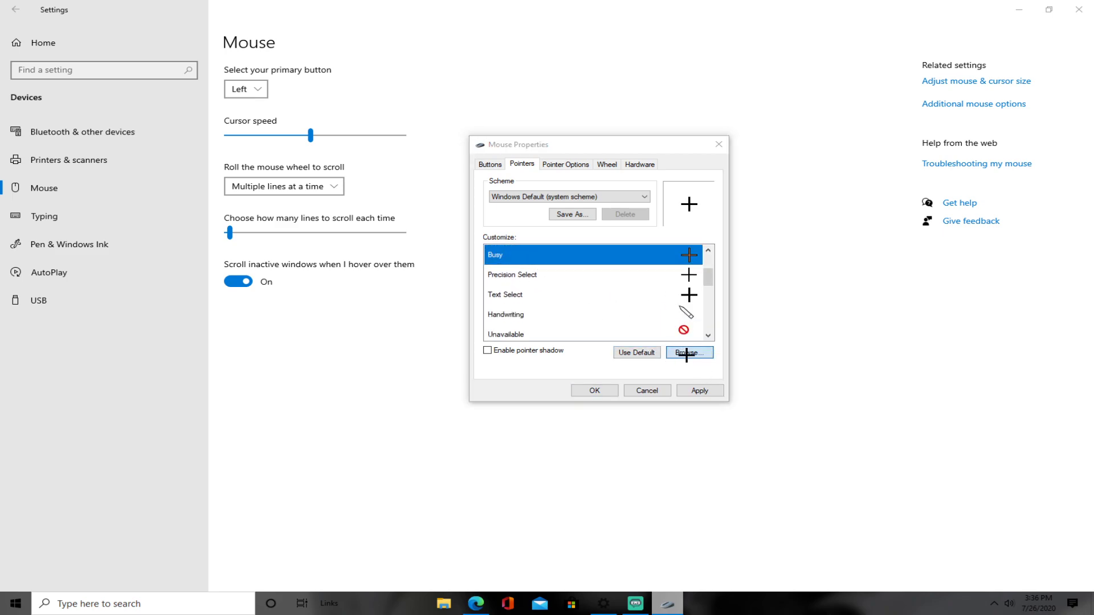
{"action": "left_click", "coordinate": [632, 371]}
{"action": "type", "text": "cr"}
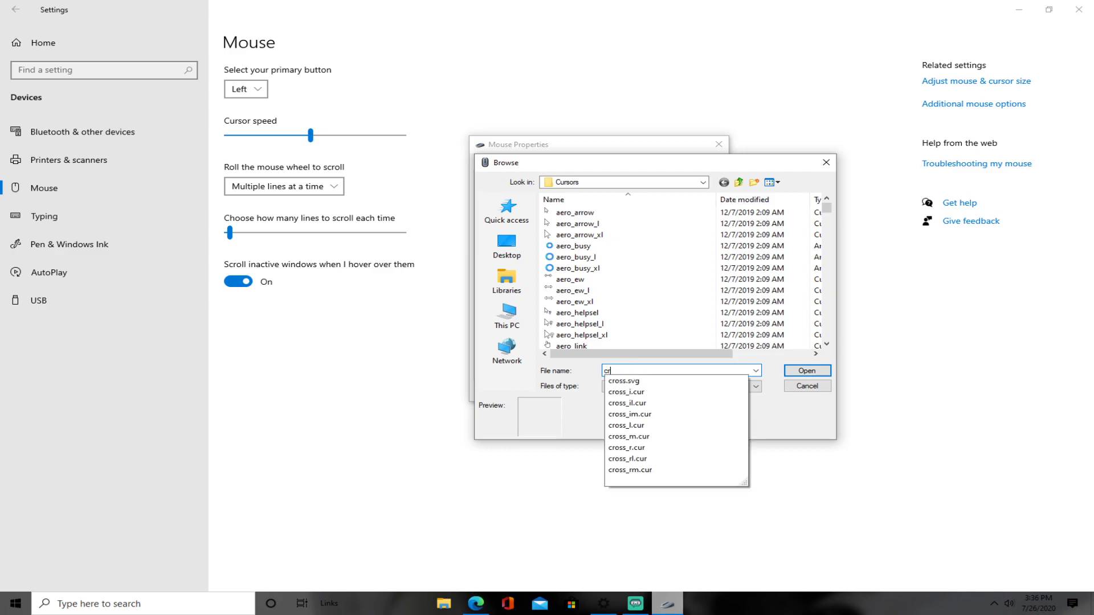
{"action": "left_click", "coordinate": [639, 403]}
{"action": "left_click", "coordinate": [805, 371]}
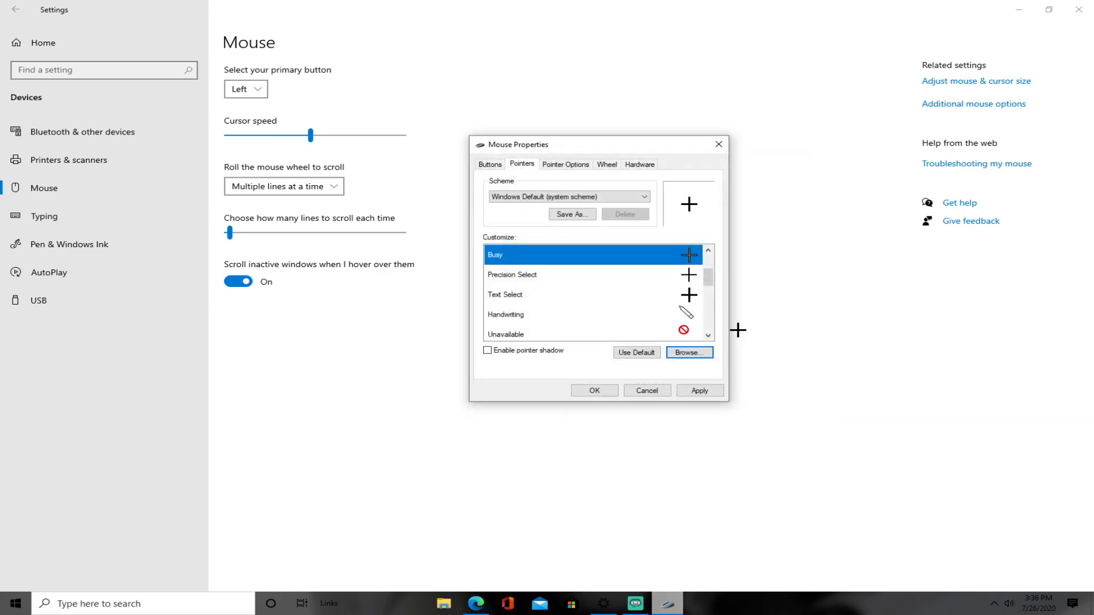
{"action": "left_click", "coordinate": [551, 275]}
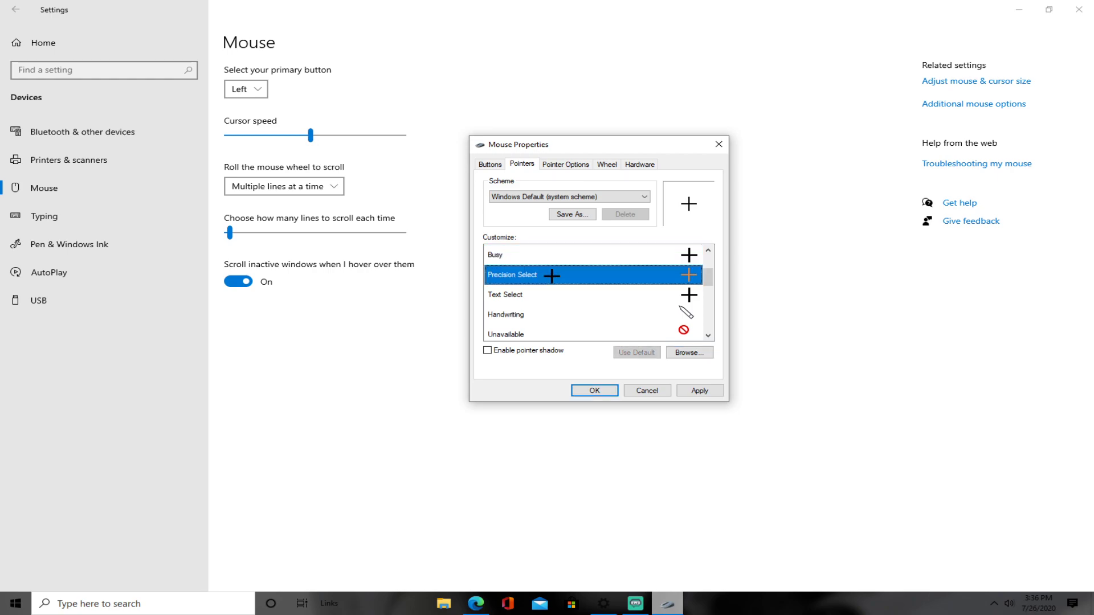
Set the Precision Select pointer to cross_il.cur.
{"action": "left_click", "coordinate": [699, 352]}
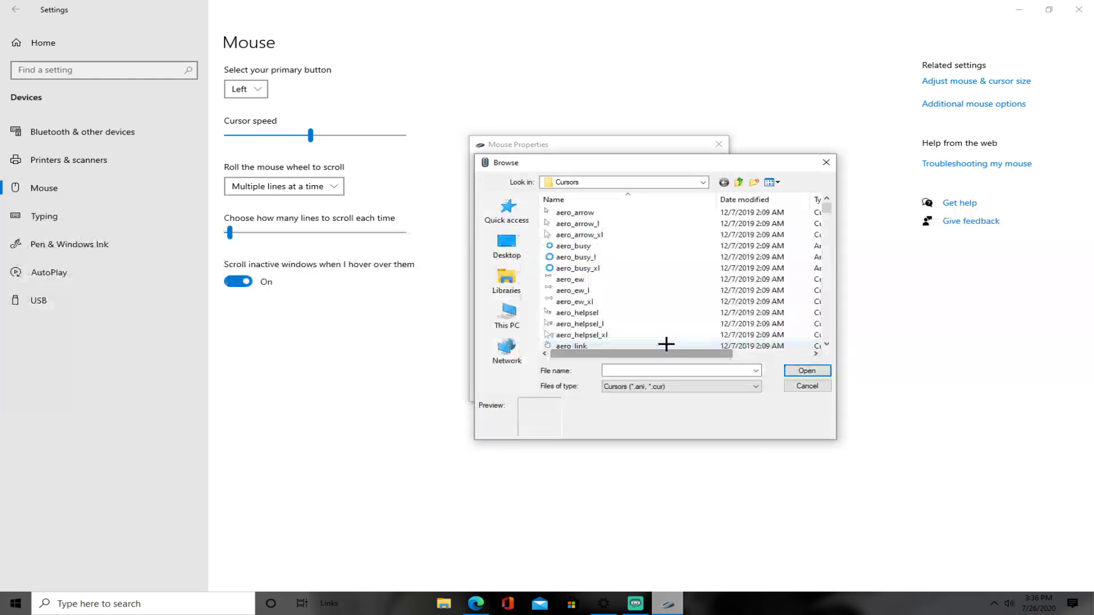
{"action": "type", "text": "c"}
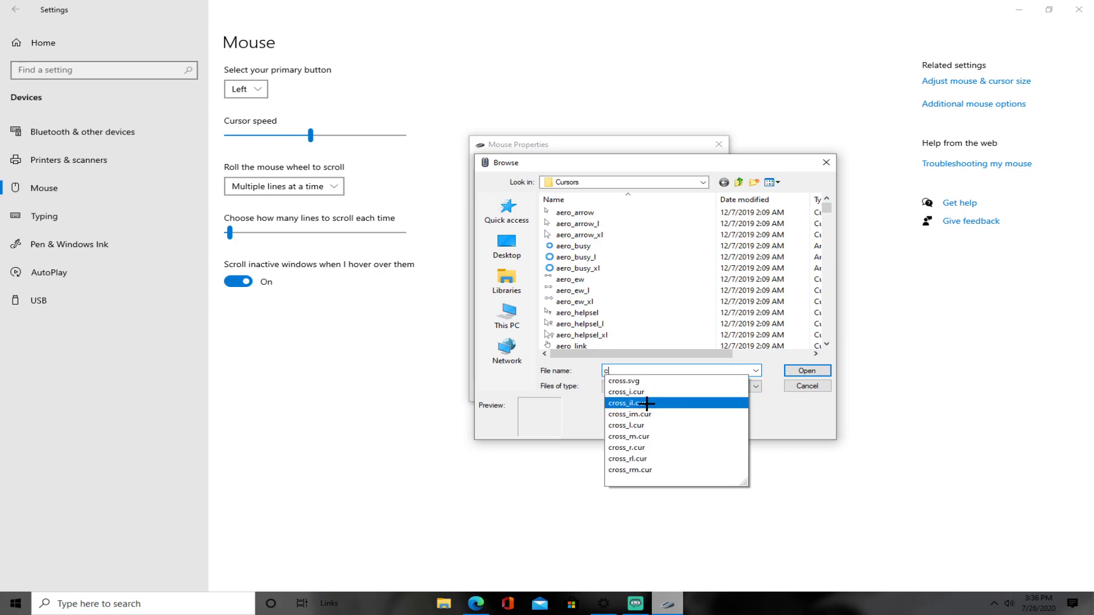
{"action": "left_click", "coordinate": [805, 379]}
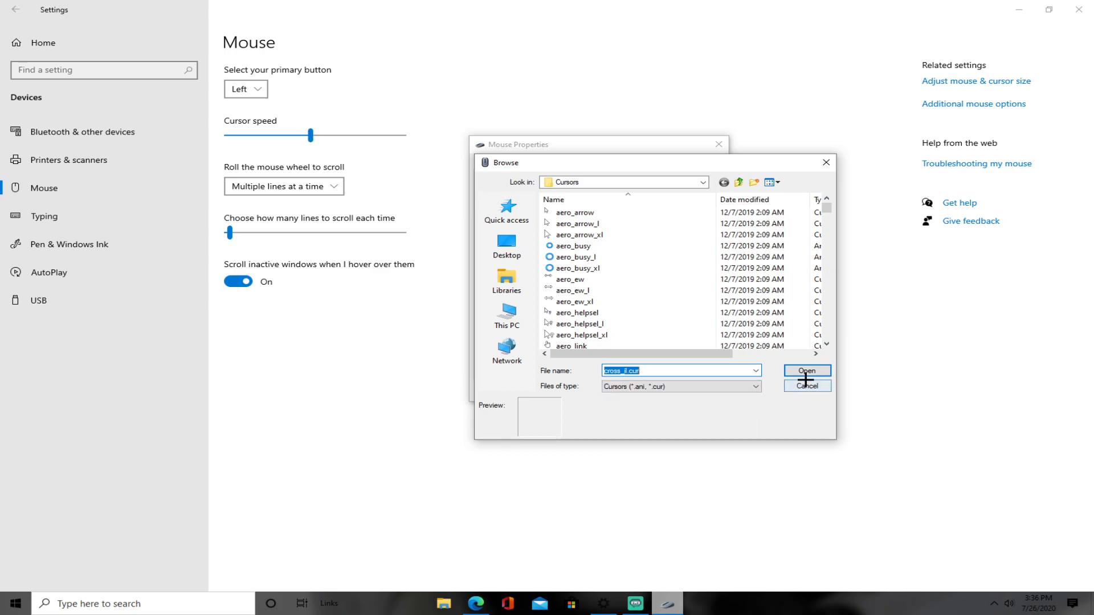
{"action": "left_click", "coordinate": [806, 373]}
Set the Text Select pointer to cross_il.cur.
{"action": "left_click", "coordinate": [636, 297]}
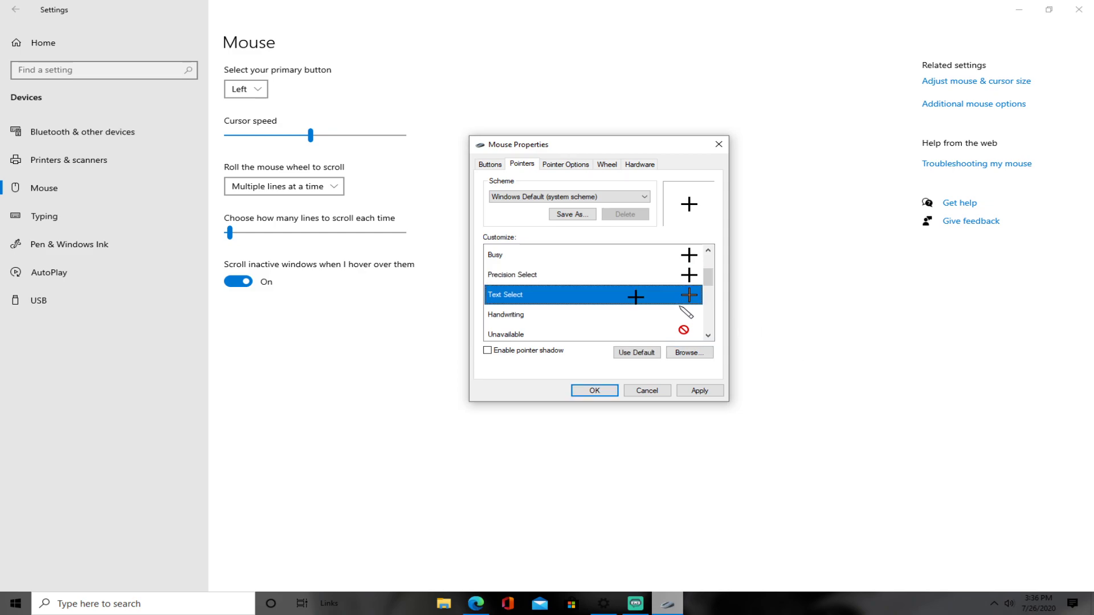
{"action": "left_click", "coordinate": [688, 353]}
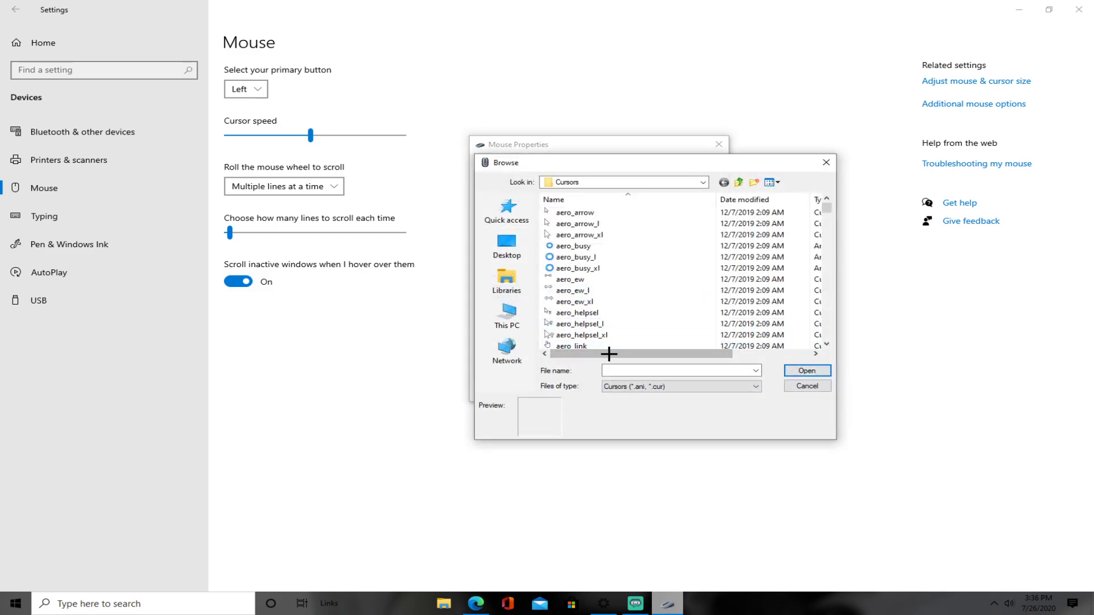
{"action": "type", "text": "cr"}
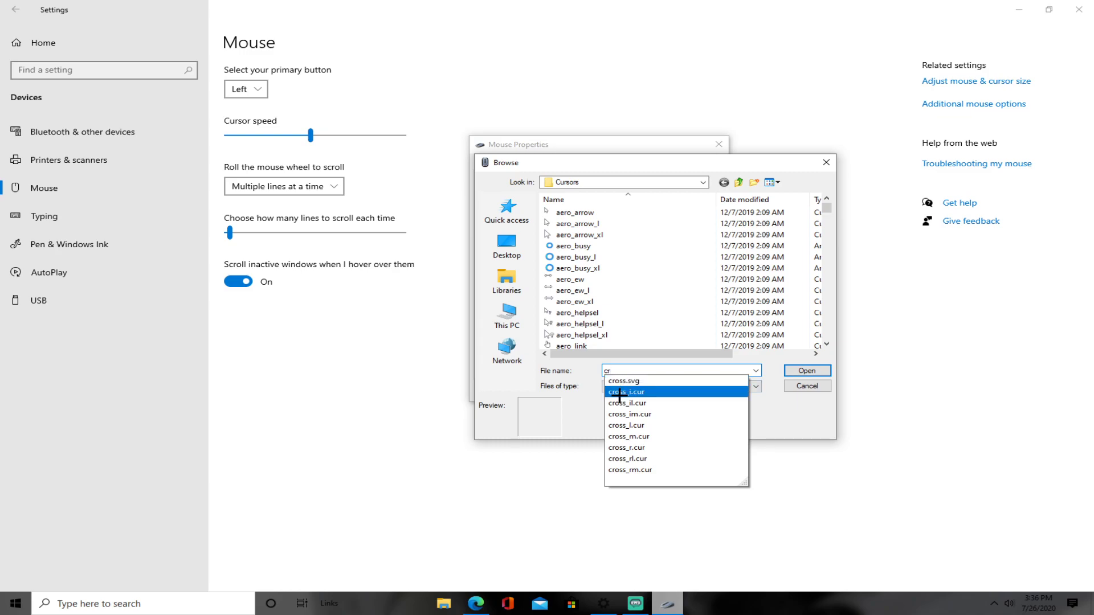
{"action": "left_click", "coordinate": [733, 400]}
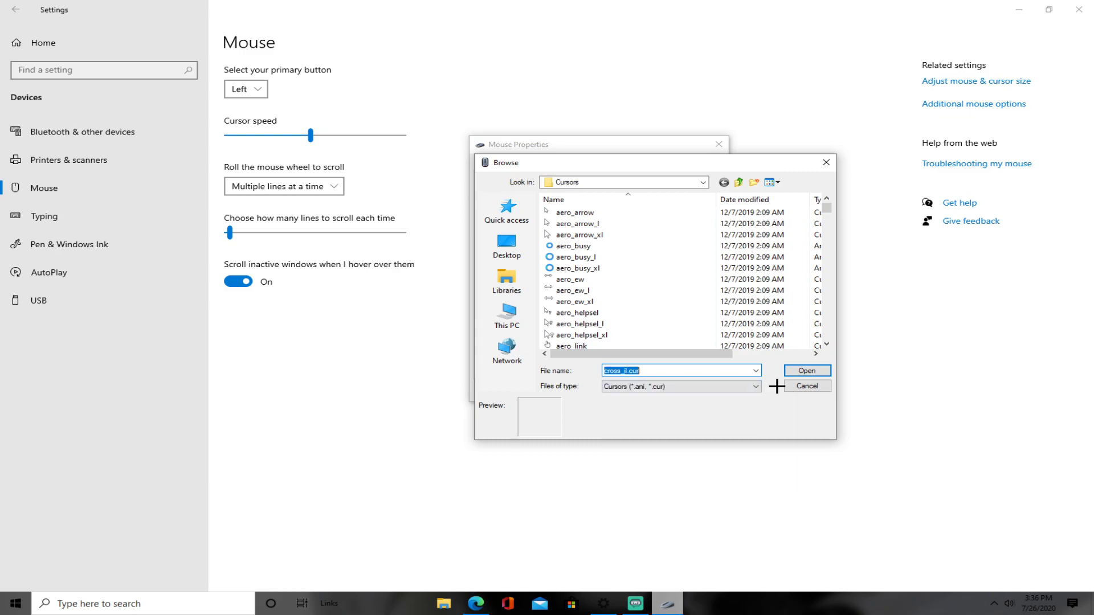
{"action": "left_click", "coordinate": [804, 371]}
Look over the Handwriting and Unavailable entries in the Customize pointer list.
{"action": "left_click", "coordinate": [576, 316]}
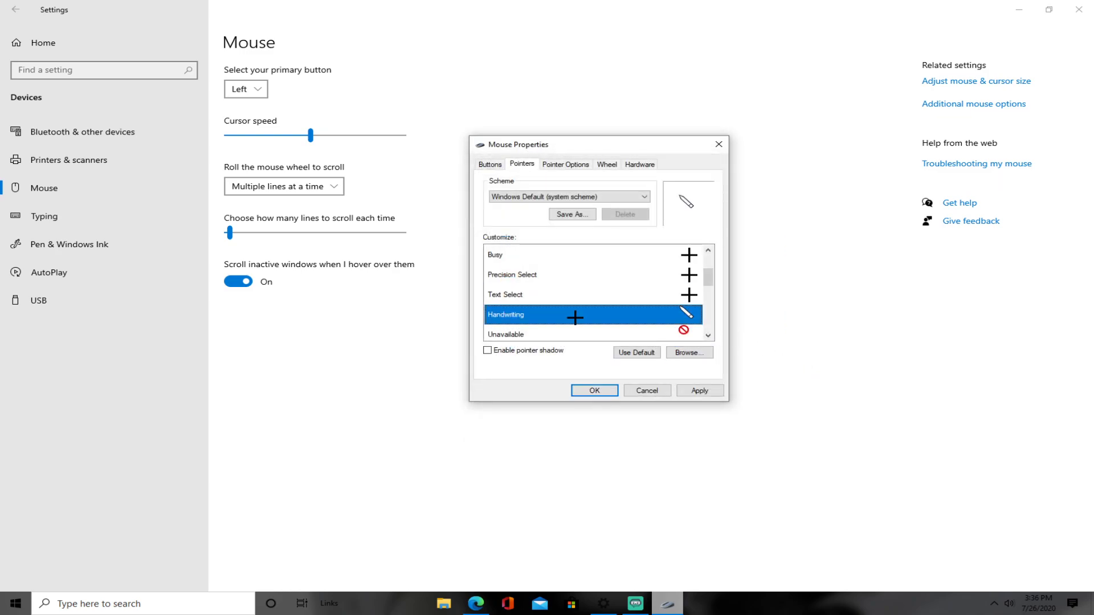
{"action": "scroll", "coordinate": [577, 308], "scroll_direction": "down", "scroll_amount": 1}
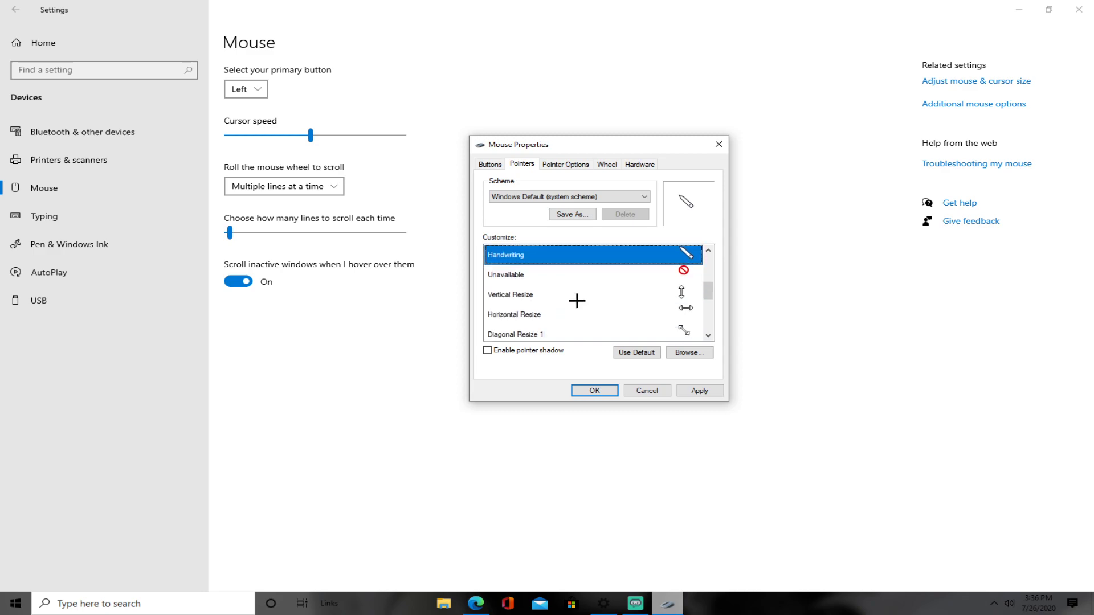
{"action": "scroll", "coordinate": [593, 306], "scroll_direction": "up", "scroll_amount": 1}
{"action": "scroll", "coordinate": [627, 325], "scroll_direction": "down", "scroll_amount": 1}
{"action": "left_click", "coordinate": [573, 274]}
{"action": "scroll", "coordinate": [590, 283], "scroll_direction": "down", "scroll_amount": 2}
{"action": "scroll", "coordinate": [596, 283], "scroll_direction": "down", "scroll_amount": 1}
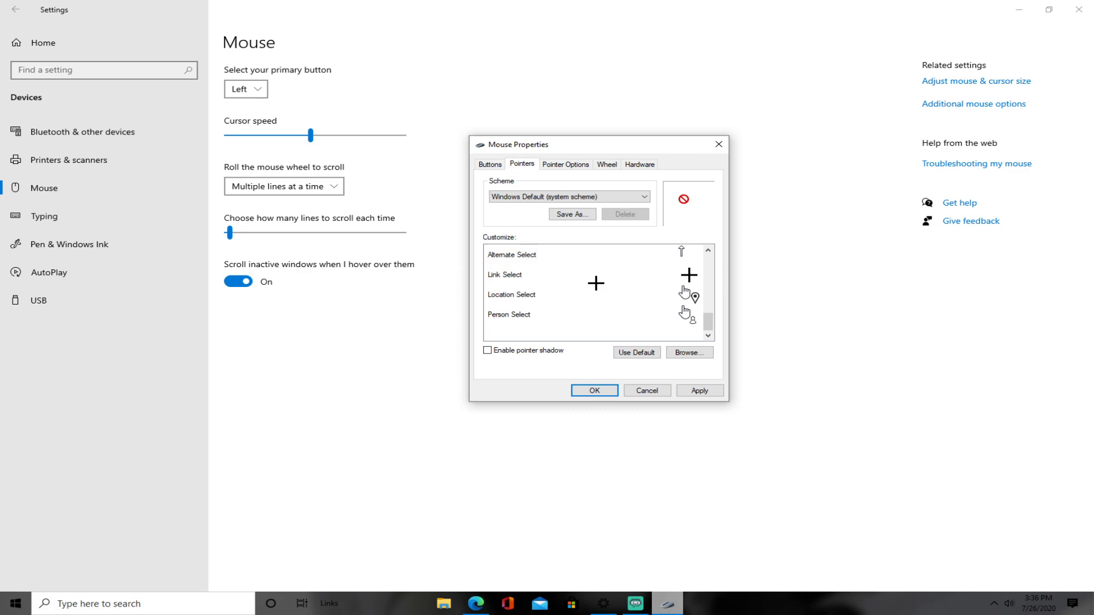
{"action": "scroll", "coordinate": [596, 283], "scroll_direction": "up", "scroll_amount": 2}
{"action": "scroll", "coordinate": [598, 283], "scroll_direction": "down", "scroll_amount": 2}
{"action": "scroll", "coordinate": [599, 284], "scroll_direction": "down", "scroll_amount": 1}
Set the Link Select pointer to cross_il.cur.
{"action": "left_click", "coordinate": [561, 274]}
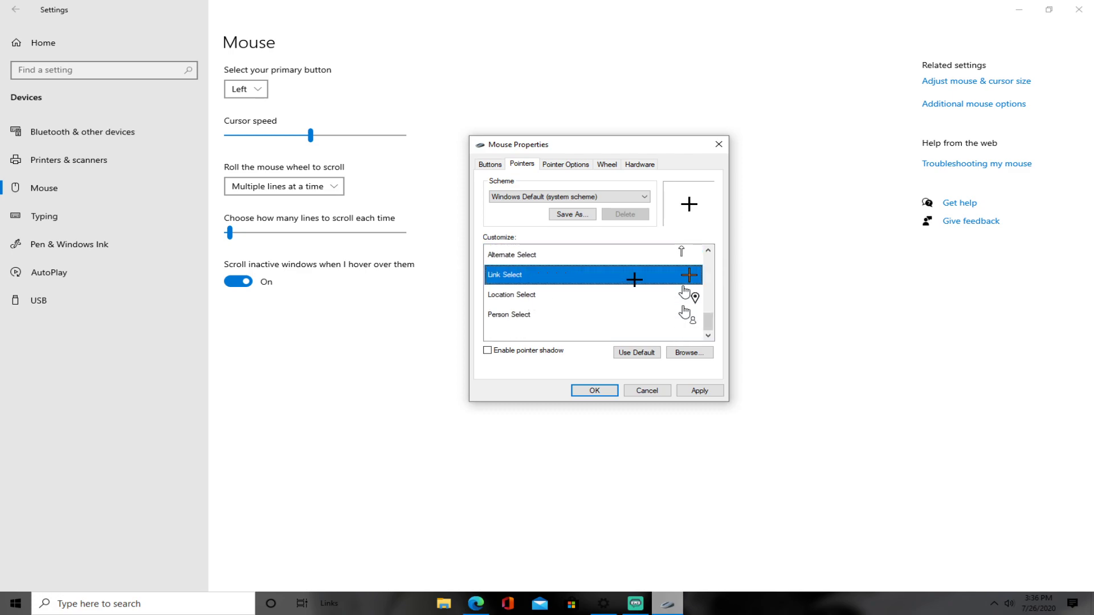
{"action": "left_click", "coordinate": [687, 354]}
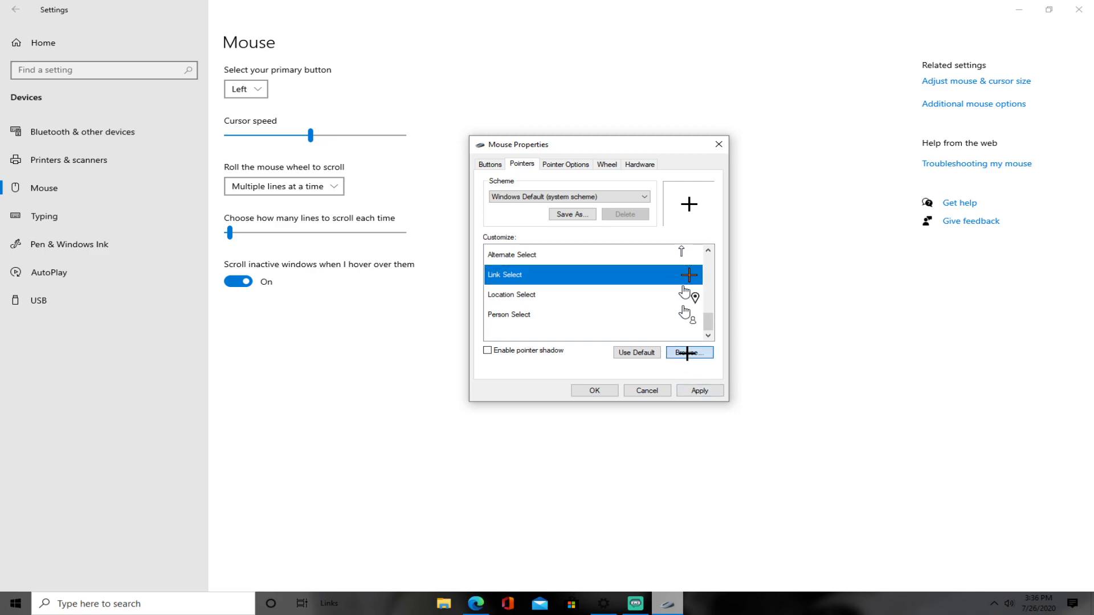
{"action": "type", "text": "c"}
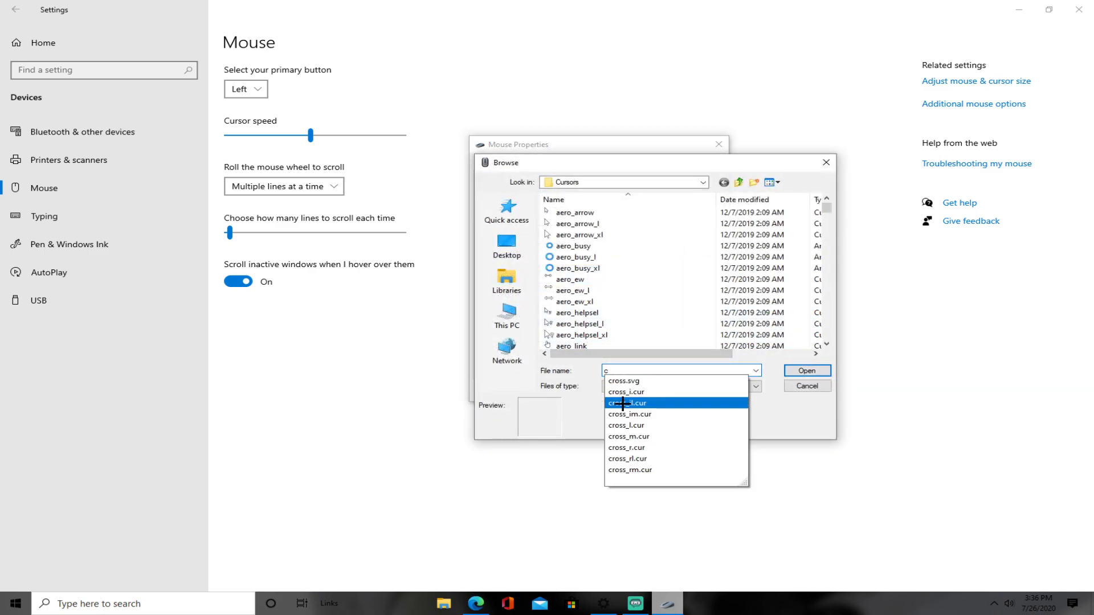
{"action": "left_click", "coordinate": [665, 402]}
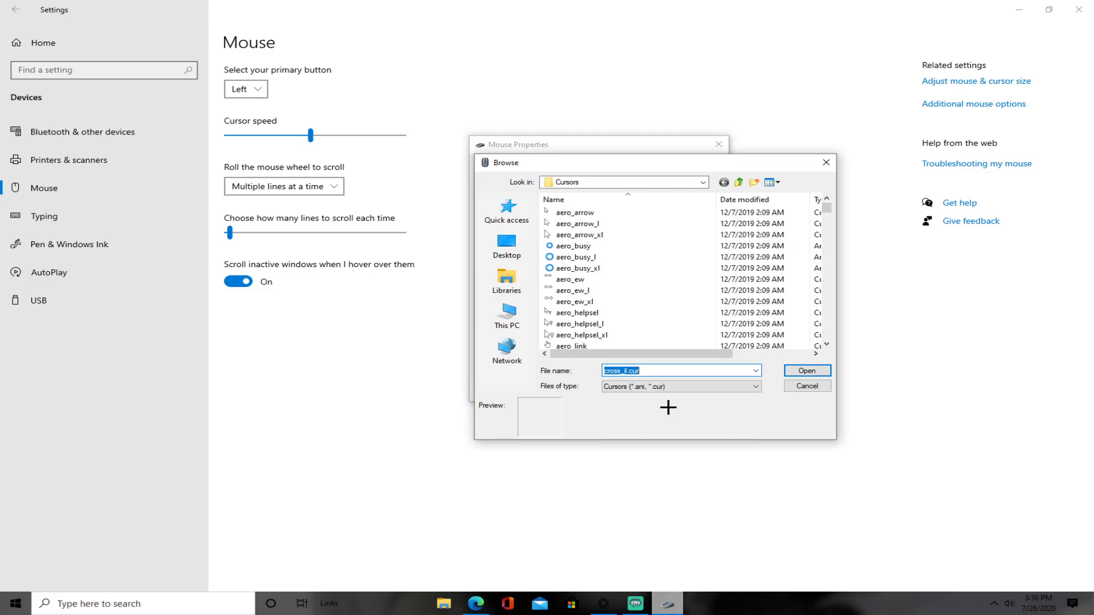
{"action": "left_click", "coordinate": [805, 371]}
{"action": "scroll", "coordinate": [638, 295], "scroll_direction": "up", "scroll_amount": 3}
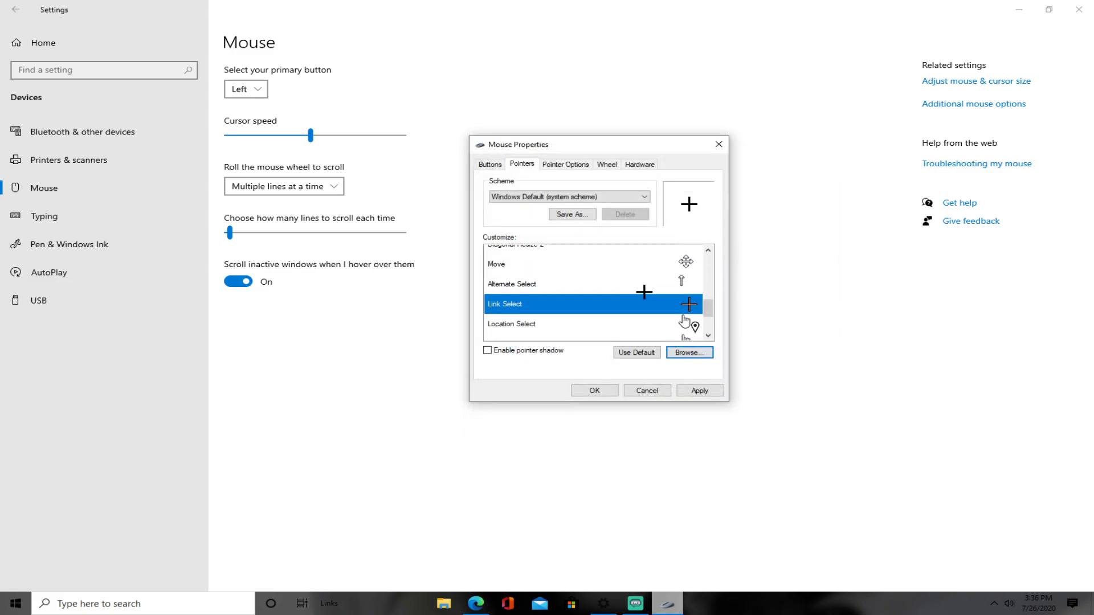
Check the crosshair pointers in the list, apply the changes, and close Mouse Properties.
{"action": "scroll", "coordinate": [630, 313], "scroll_direction": "up", "scroll_amount": 2}
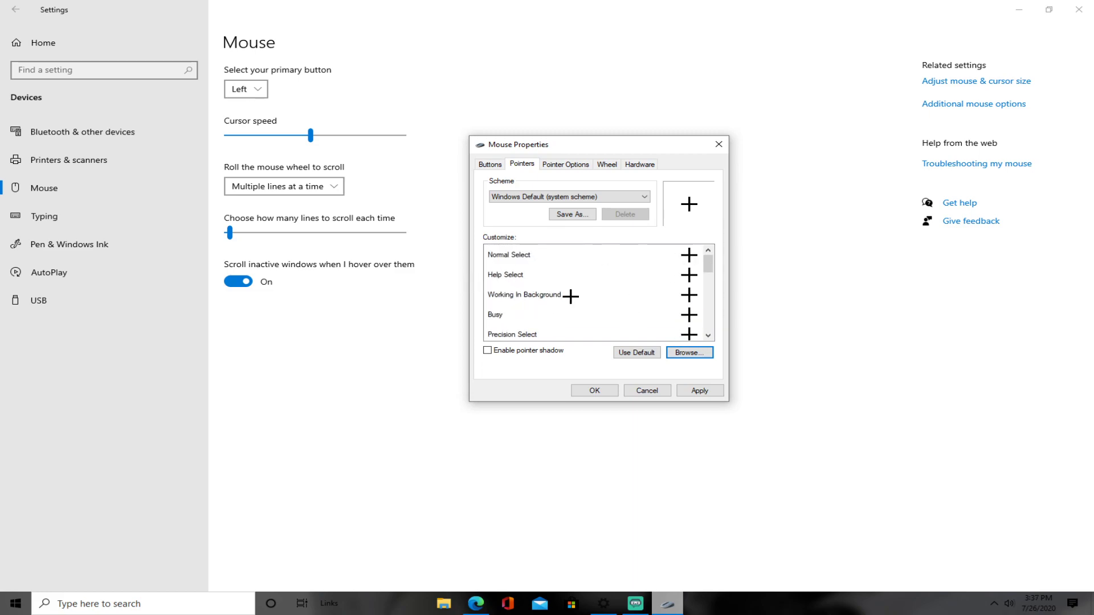
{"action": "scroll", "coordinate": [517, 311], "scroll_direction": "down", "scroll_amount": 1}
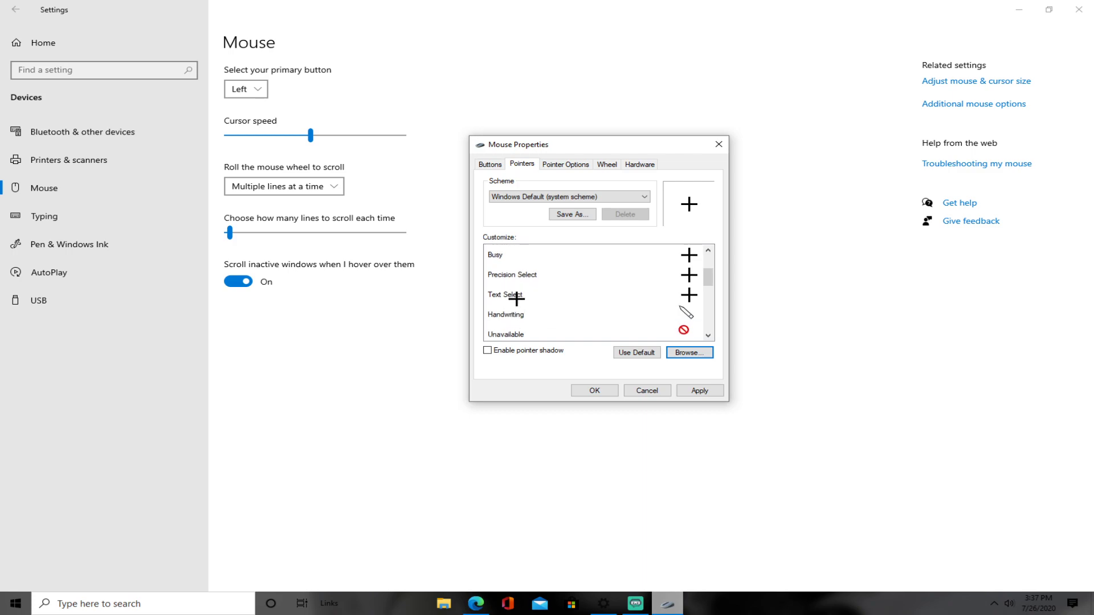
{"action": "scroll", "coordinate": [519, 301], "scroll_direction": "down", "scroll_amount": 3}
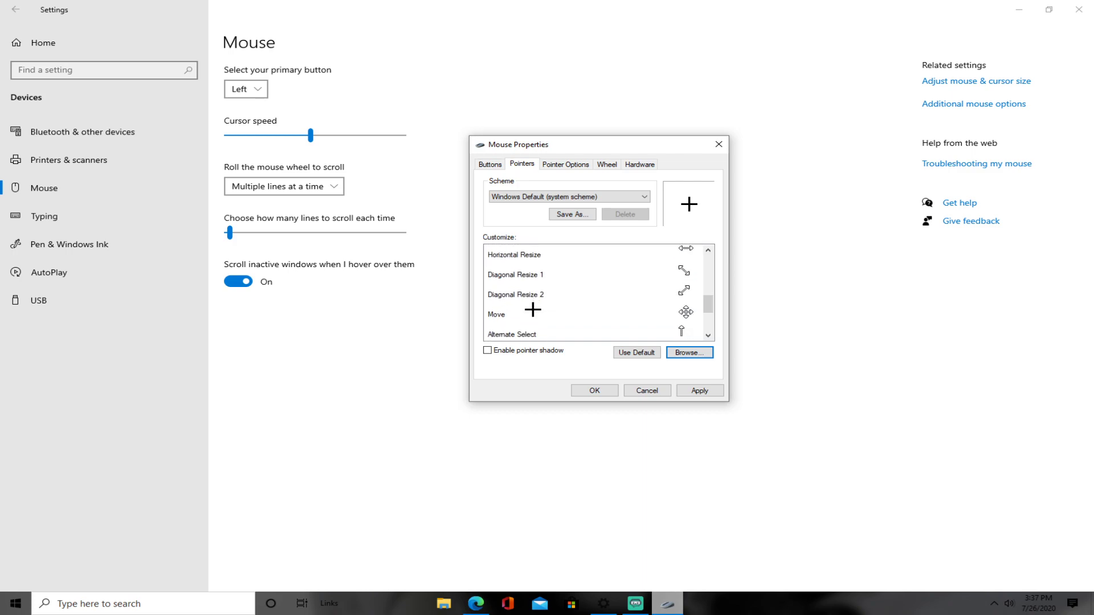
{"action": "left_click", "coordinate": [530, 310]}
{"action": "scroll", "coordinate": [532, 310], "scroll_direction": "down", "scroll_amount": 1}
{"action": "scroll", "coordinate": [532, 310], "scroll_direction": "down", "scroll_amount": 1}
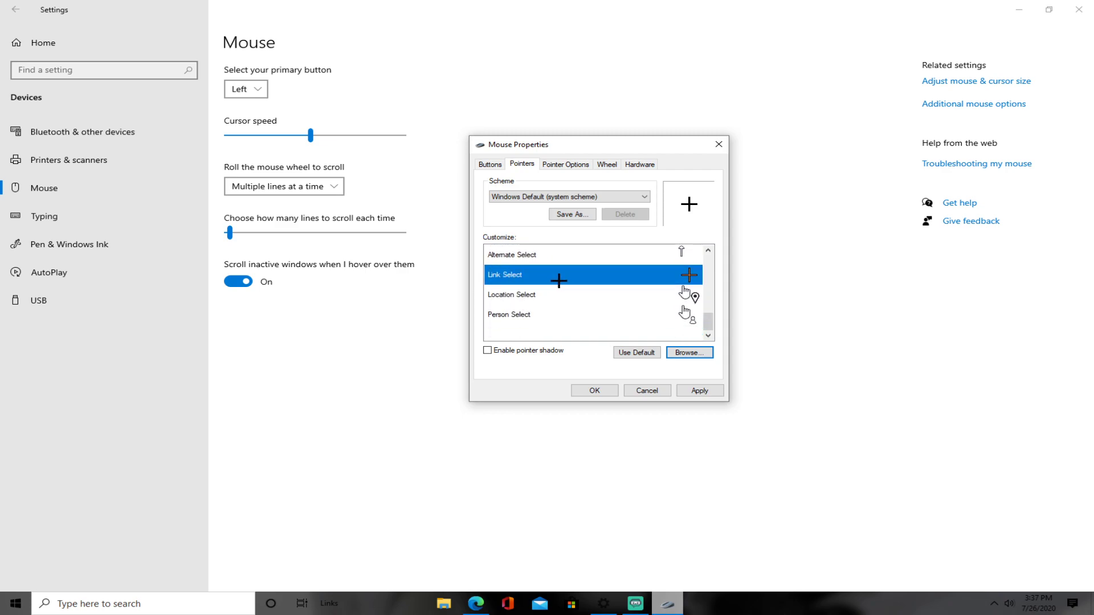
{"action": "scroll", "coordinate": [559, 281], "scroll_direction": "up", "scroll_amount": 3}
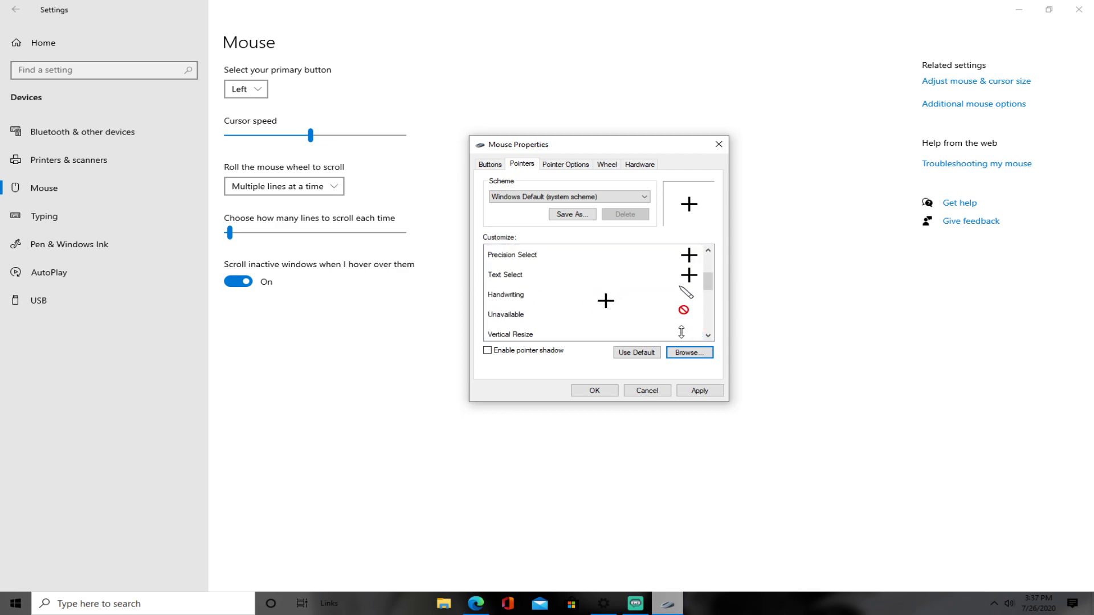
{"action": "left_click", "coordinate": [703, 391]}
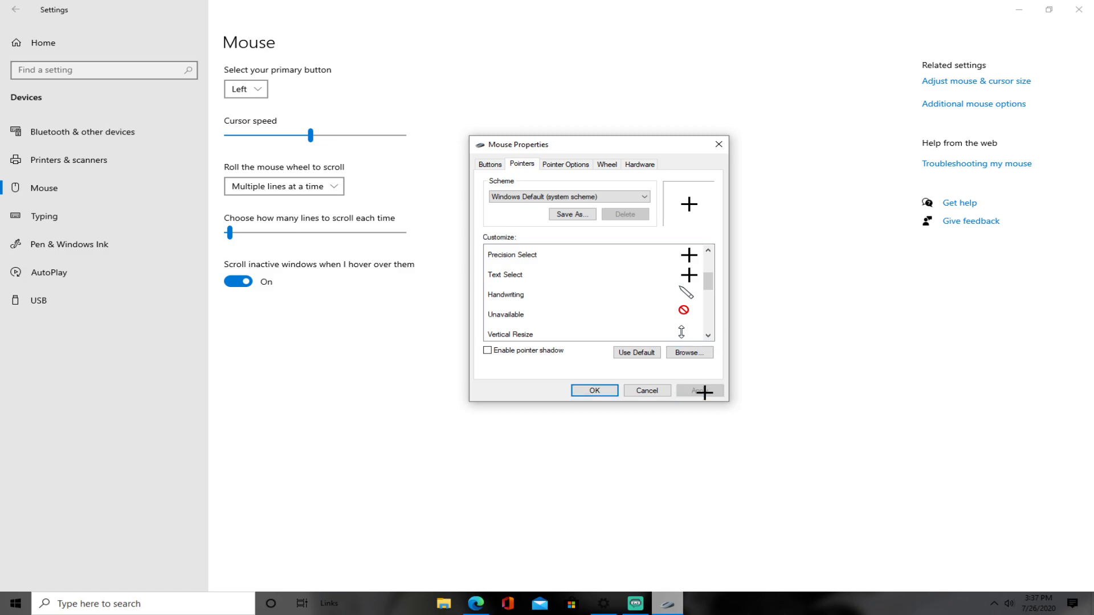
{"action": "left_click", "coordinate": [718, 145]}
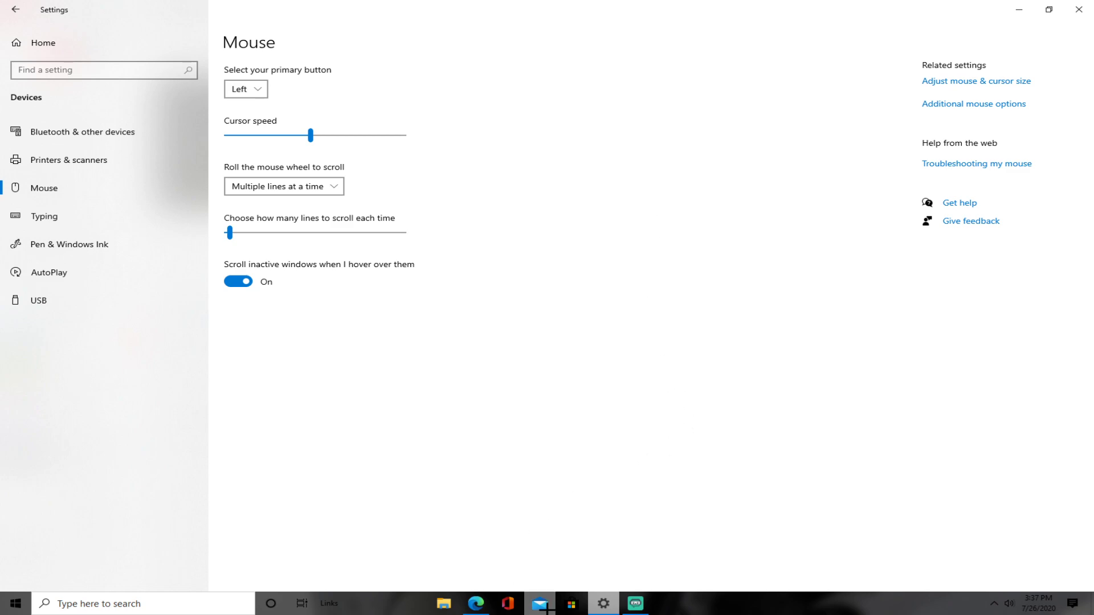
Switch between Edge and Settings, ending with the YouTube channel page in front.
{"action": "left_click", "coordinate": [477, 604]}
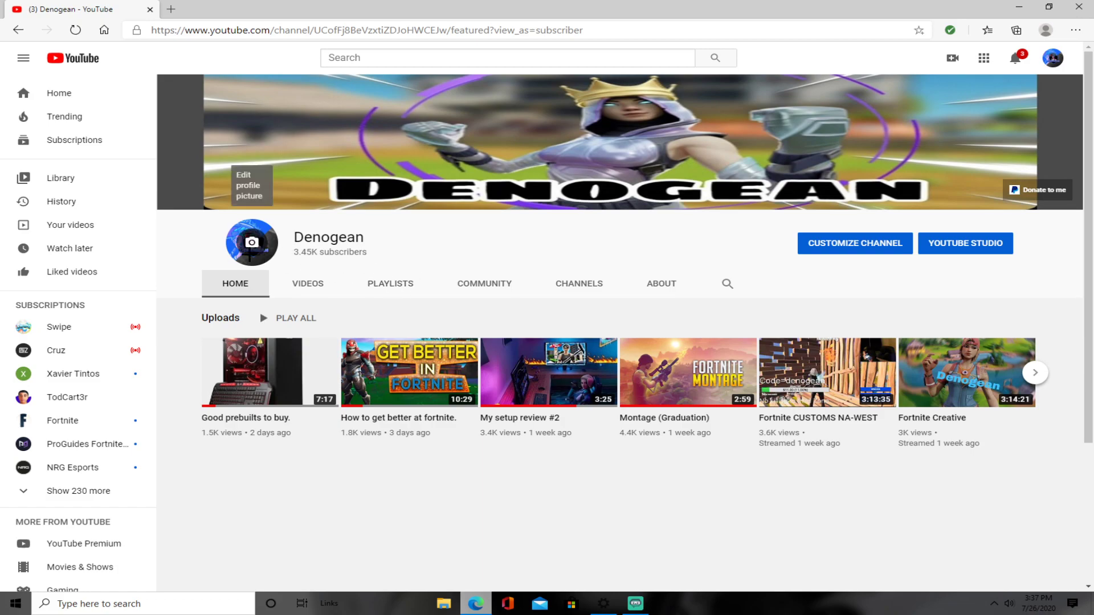
{"action": "left_click", "coordinate": [603, 604]}
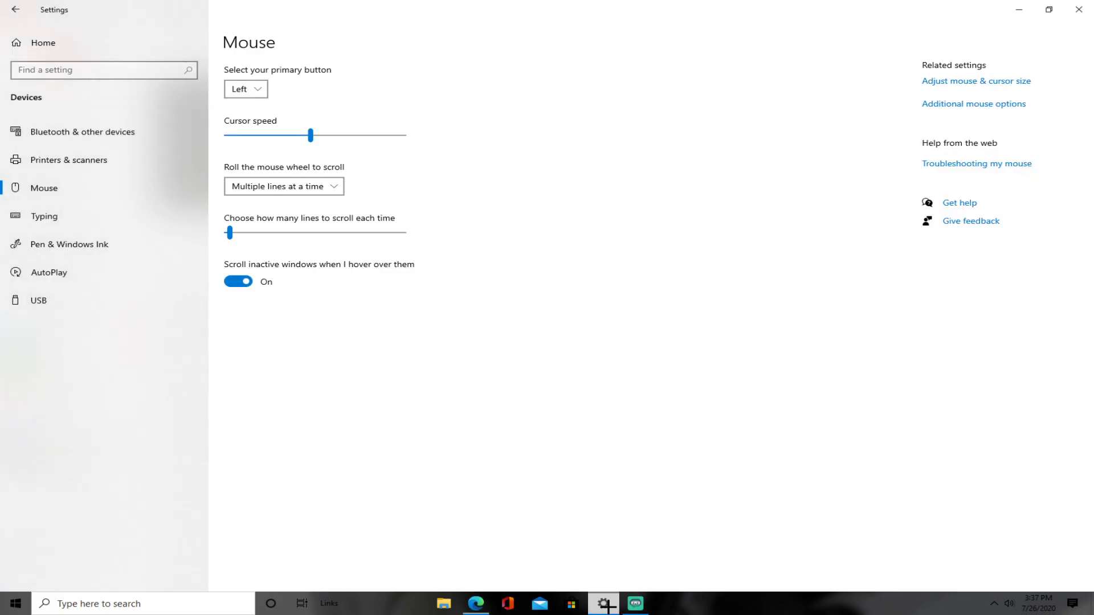
{"action": "left_click", "coordinate": [476, 604]}
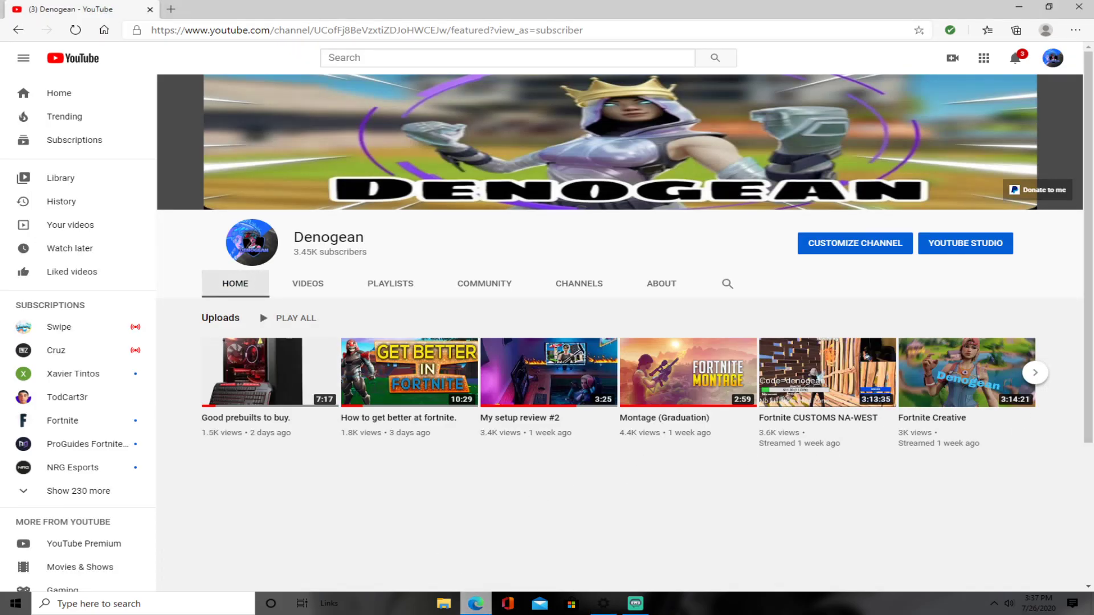